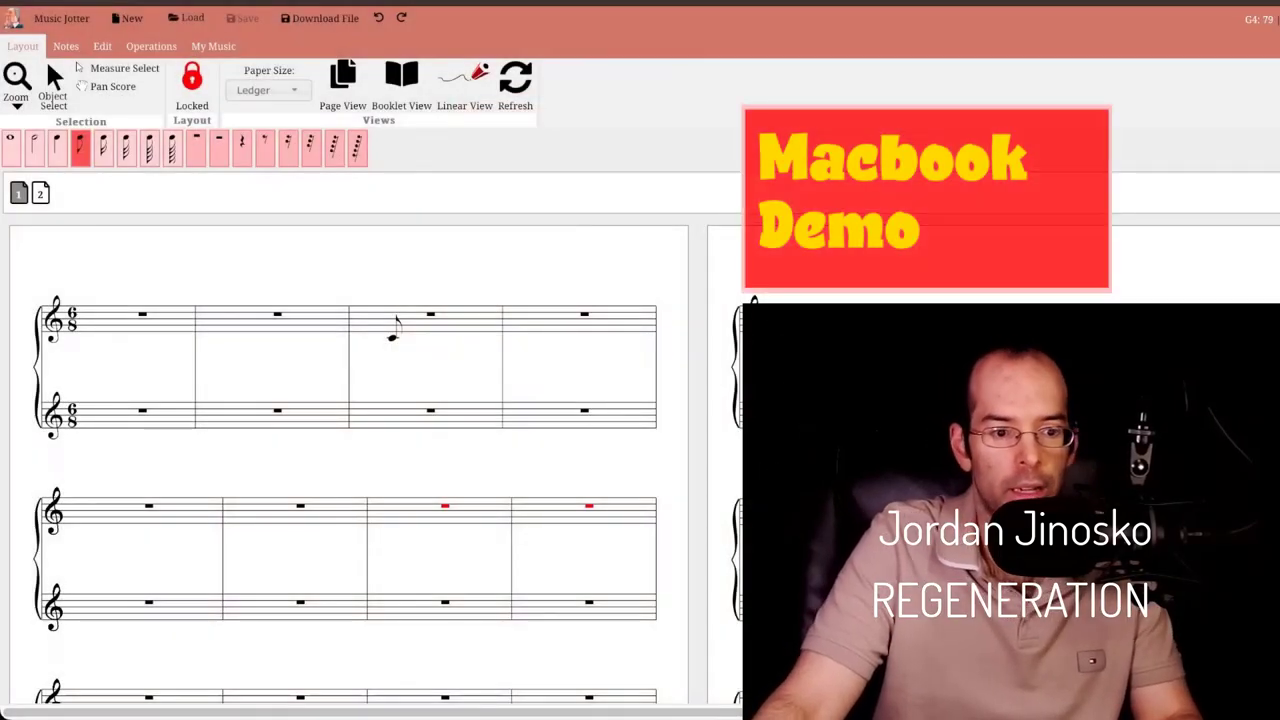
Enter eighth notes on the upper staff of the first system, starting in the first measure
{"action": "left_click", "coordinate": [430, 503]}
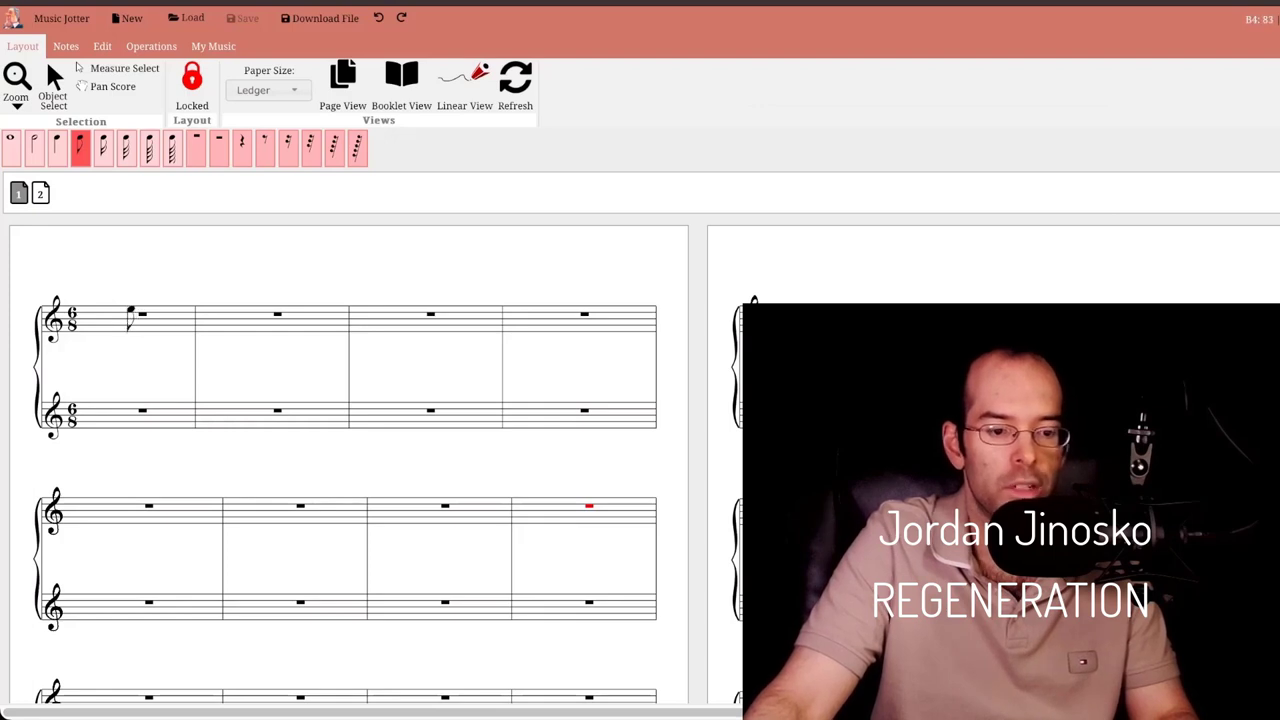
{"action": "left_click", "coordinate": [150, 322]}
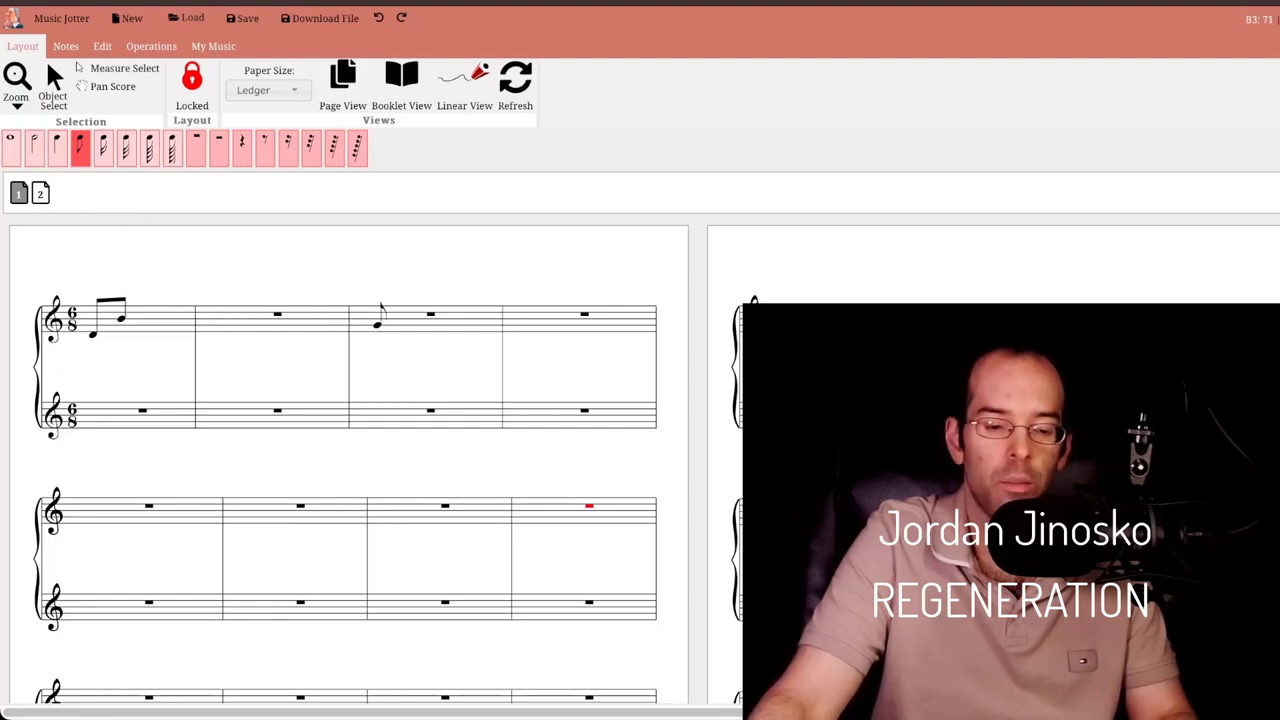
{"action": "left_click", "coordinate": [449, 322]}
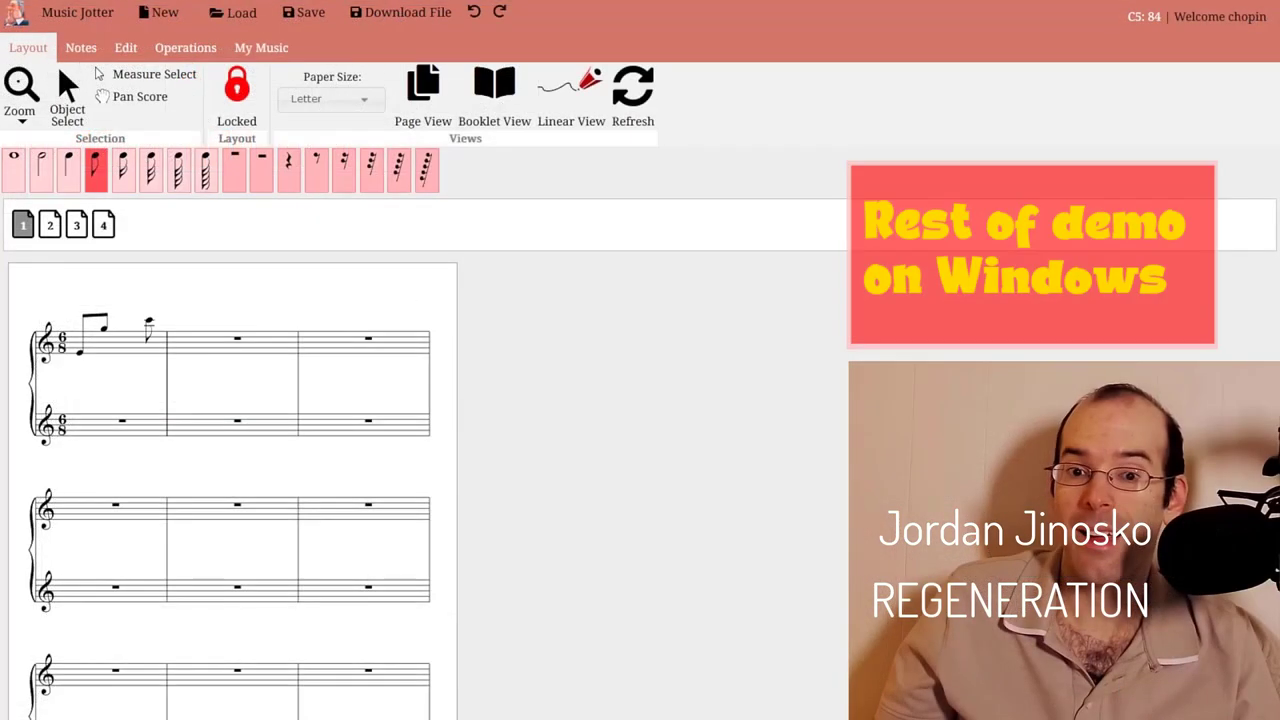
Complete the upper staff's first measure with eighth notes F, B, C and G
{"action": "left_click", "coordinate": [132, 351]}
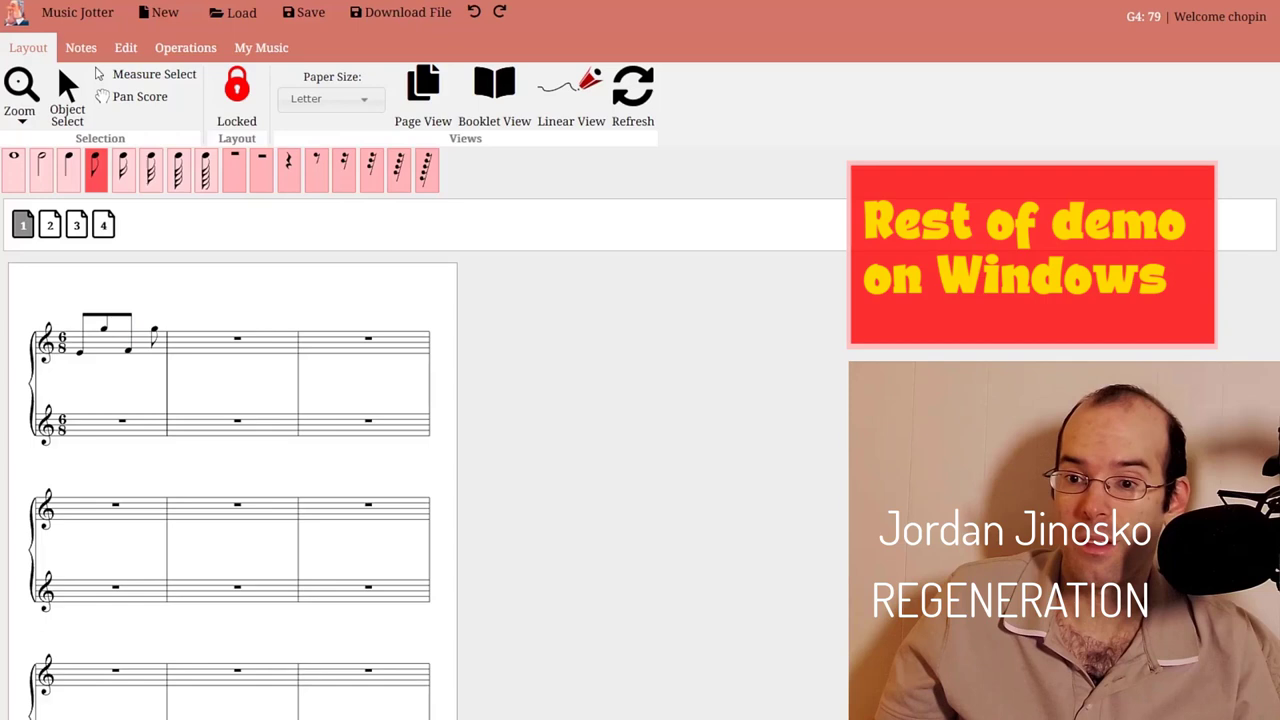
{"action": "left_click", "coordinate": [150, 342]}
{"action": "left_click", "coordinate": [148, 339]}
{"action": "left_click", "coordinate": [160, 348]}
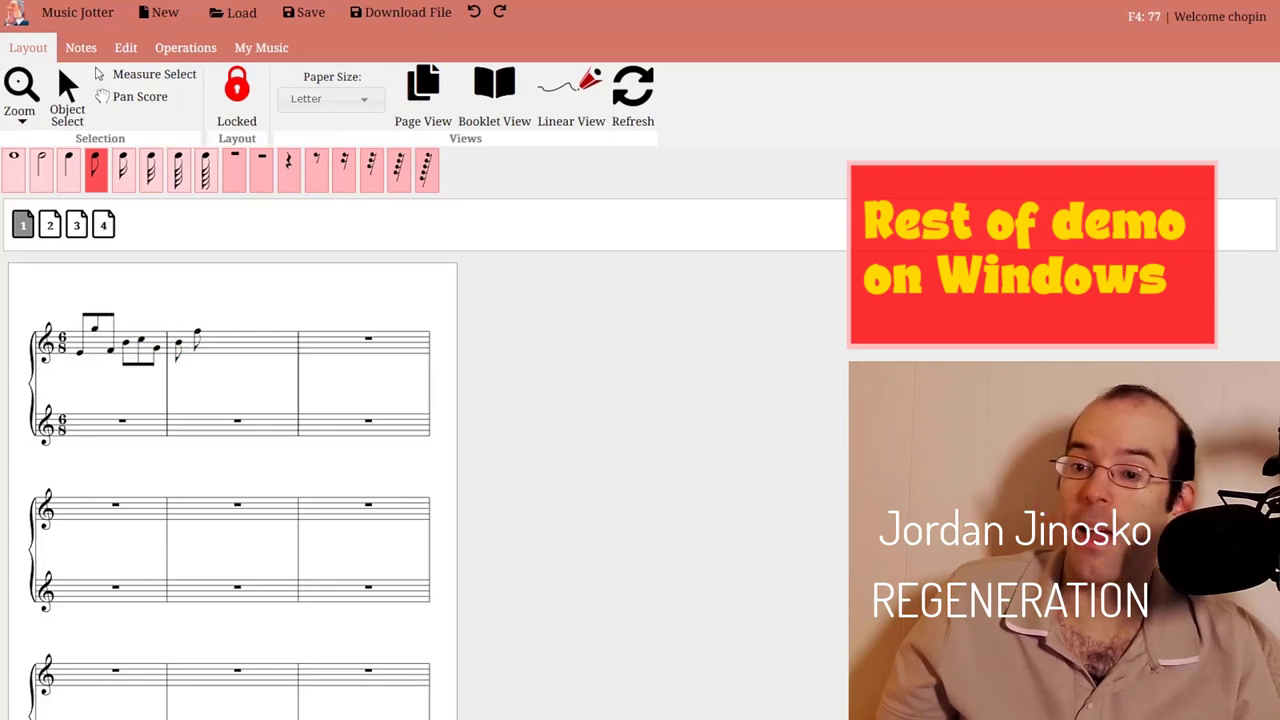
Fill the upper staff's second measure with eighth notes B, E and A, a three-note chord, then D and B
{"action": "left_click", "coordinate": [203, 339]}
{"action": "left_click", "coordinate": [203, 352]}
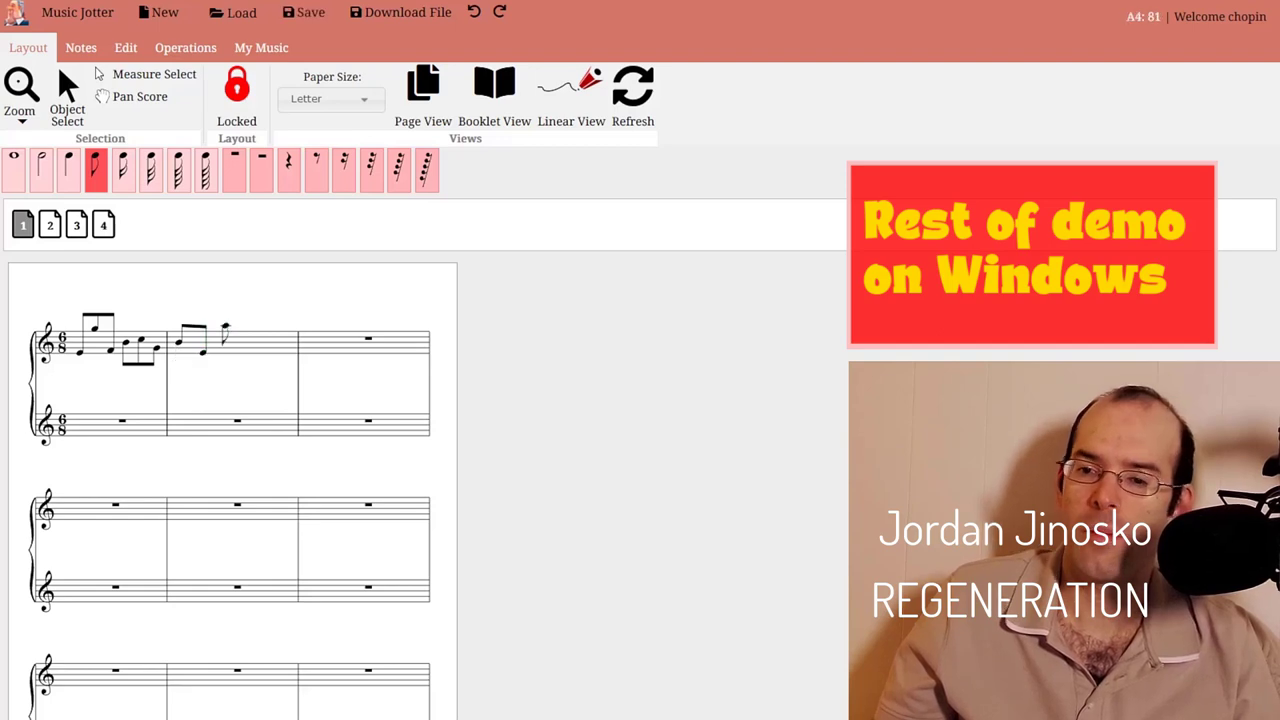
{"action": "left_click", "coordinate": [227, 325]}
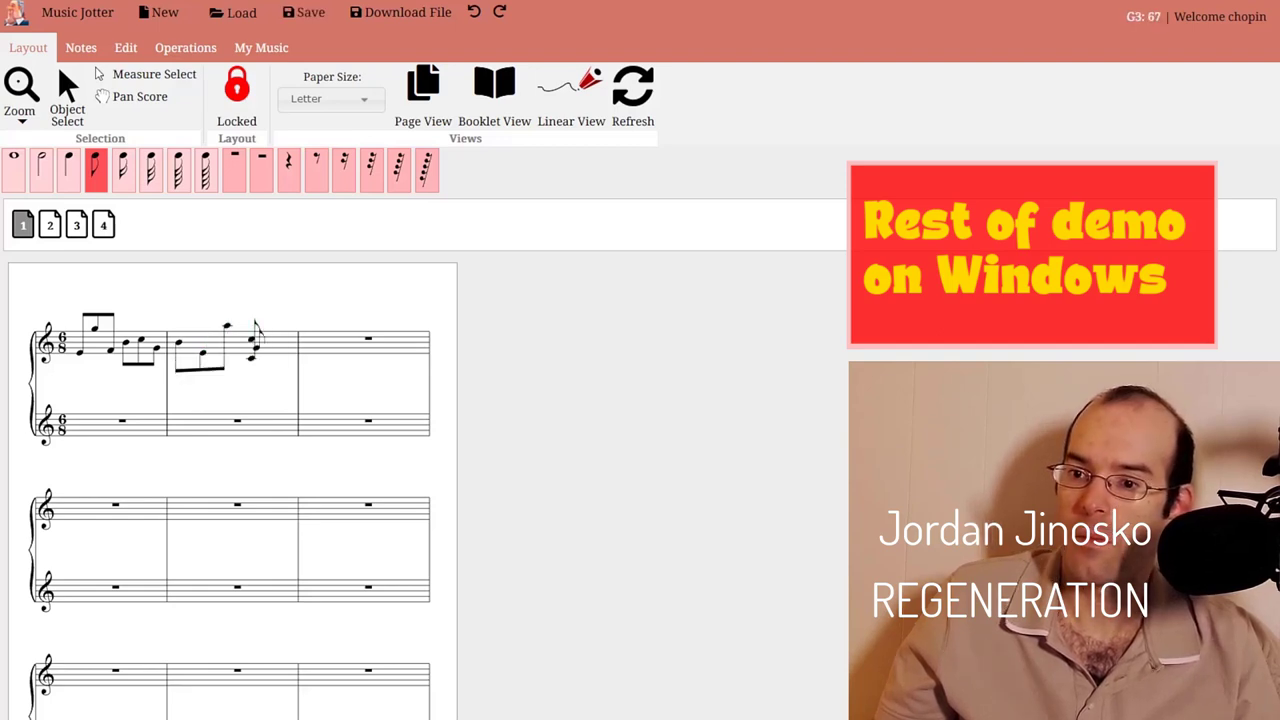
{"action": "left_click", "coordinate": [271, 336]}
{"action": "left_click", "coordinate": [283, 336]}
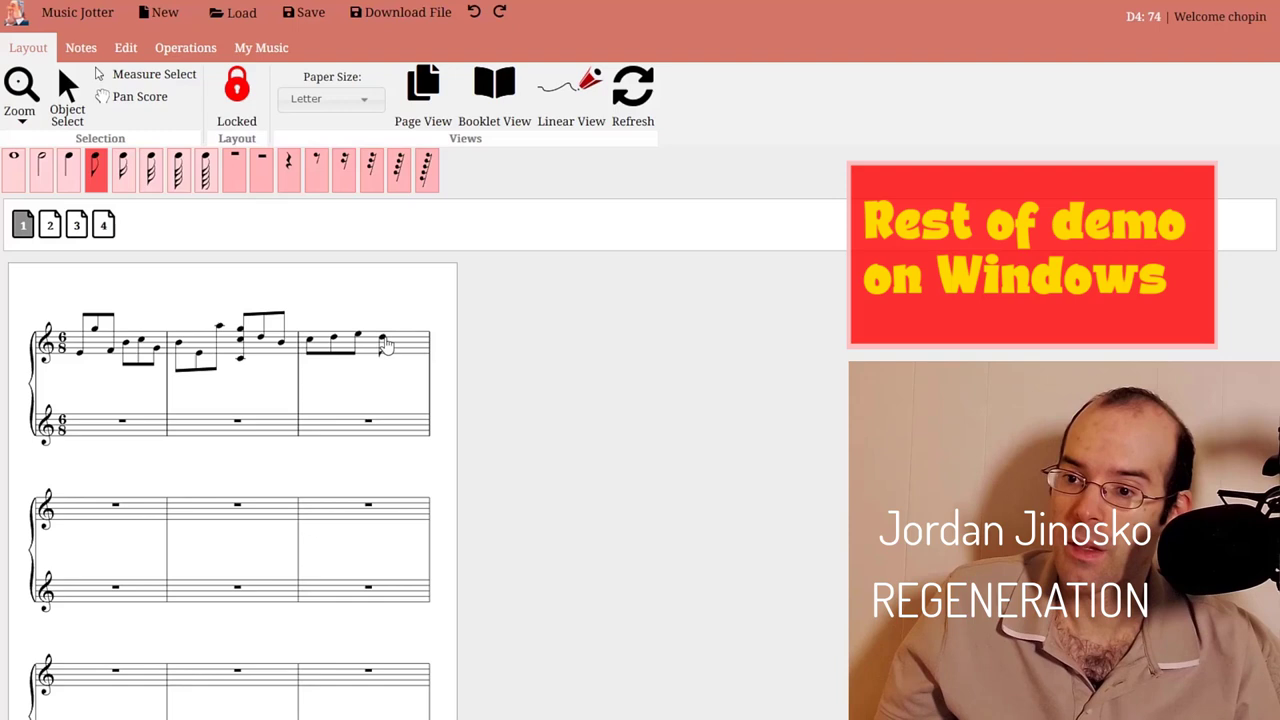
Remove the entered notes from the first three upper-staff measures, clearing the first system
{"action": "right_click", "coordinate": [334, 339]}
{"action": "right_click", "coordinate": [312, 339]}
{"action": "right_click", "coordinate": [281, 342]}
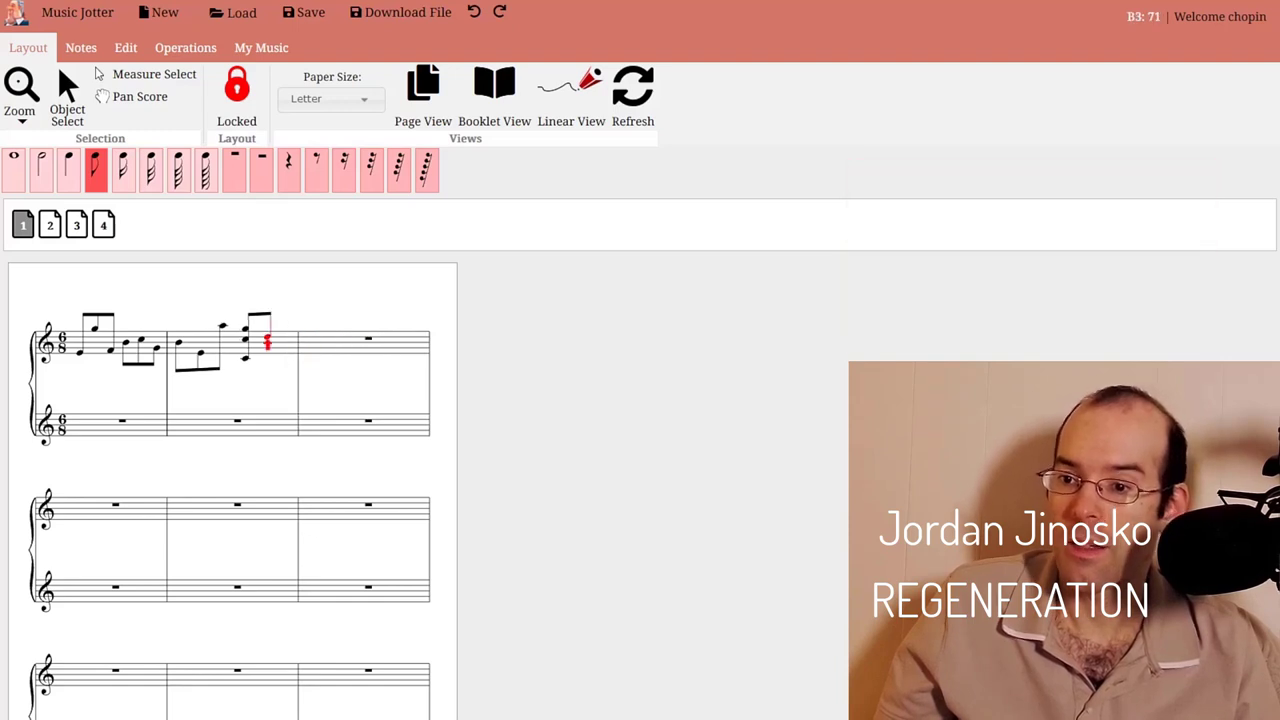
{"action": "right_click", "coordinate": [269, 342]}
{"action": "right_click", "coordinate": [252, 342]}
{"action": "key", "text": "BackSpace"}
{"action": "key", "text": "BackSpace"}
{"action": "key", "text": "BackSpace"}
{"action": "key", "text": "BackSpace"}
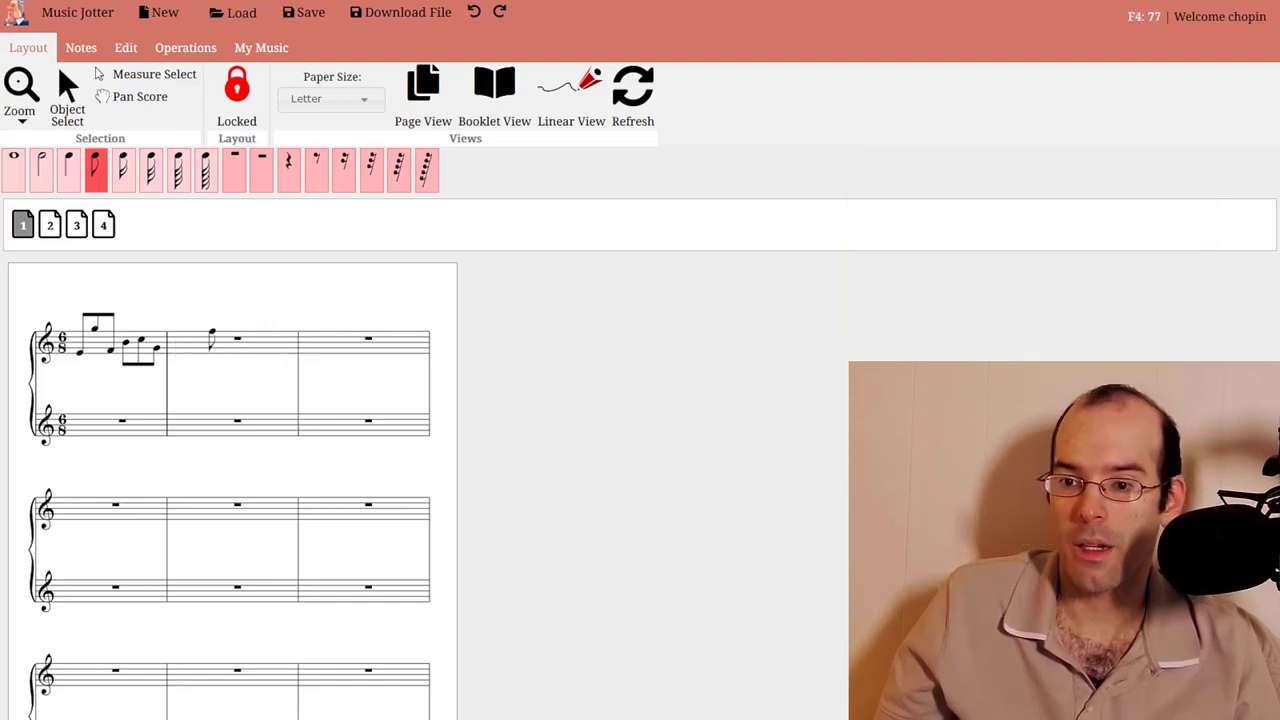
{"action": "key", "text": "BackSpace"}
{"action": "key", "text": "BackSpace"}
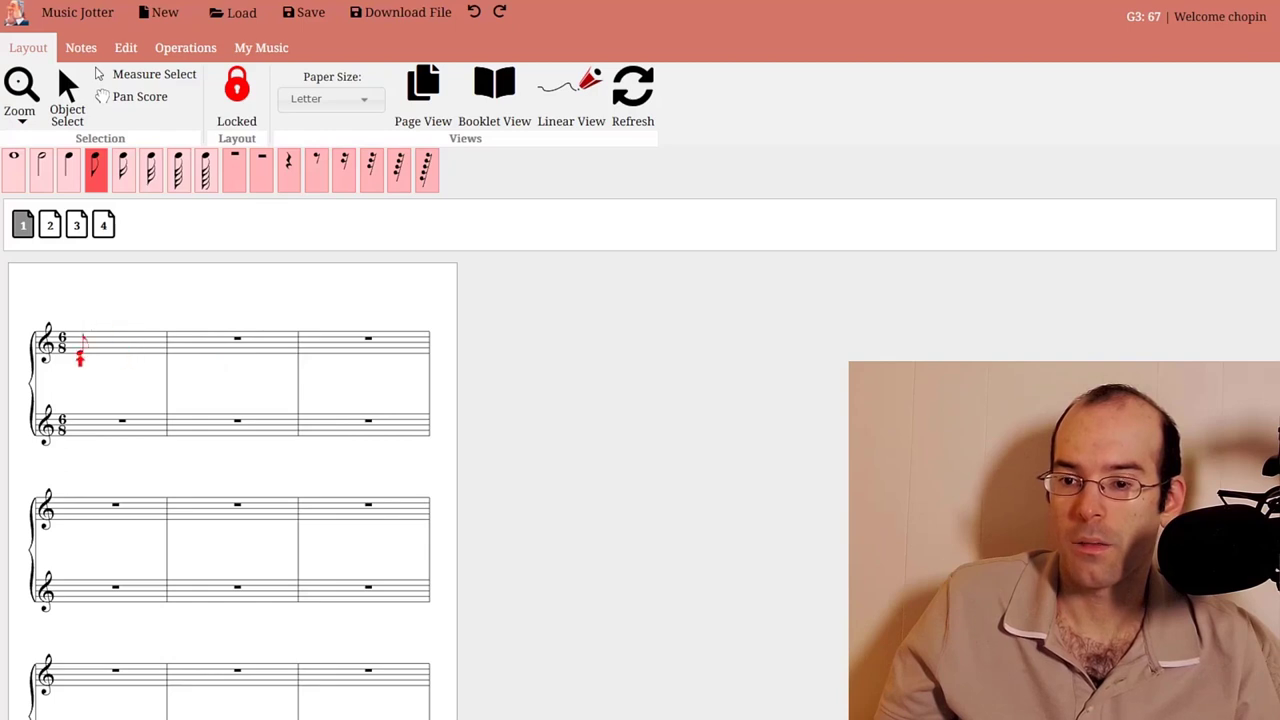
{"action": "key", "text": "BackSpace"}
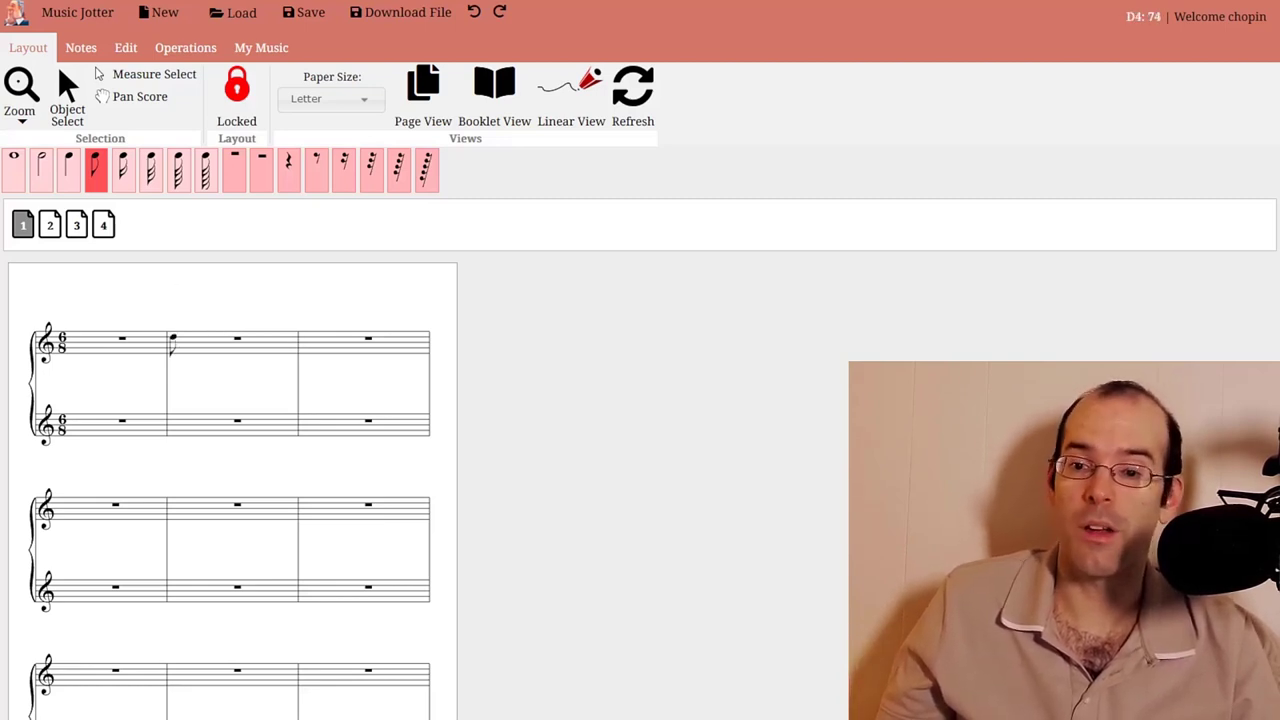
Refill the upper staff's first two measures and the first half of the third with the same eighth notes
{"action": "key", "text": "g"}
{"action": "key", "text": "e"}
{"action": "key", "text": "f"}
{"action": "key", "text": "f"}
{"action": "key", "text": "e"}
{"action": "left_click", "coordinate": [217, 330]}
{"action": "left_click", "coordinate": [240, 332]}
{"action": "left_click", "coordinate": [240, 356]}
{"action": "left_click", "coordinate": [261, 338]}
{"action": "left_click", "coordinate": [281, 342]}
{"action": "left_click", "coordinate": [311, 340]}
{"action": "left_click", "coordinate": [334, 338]}
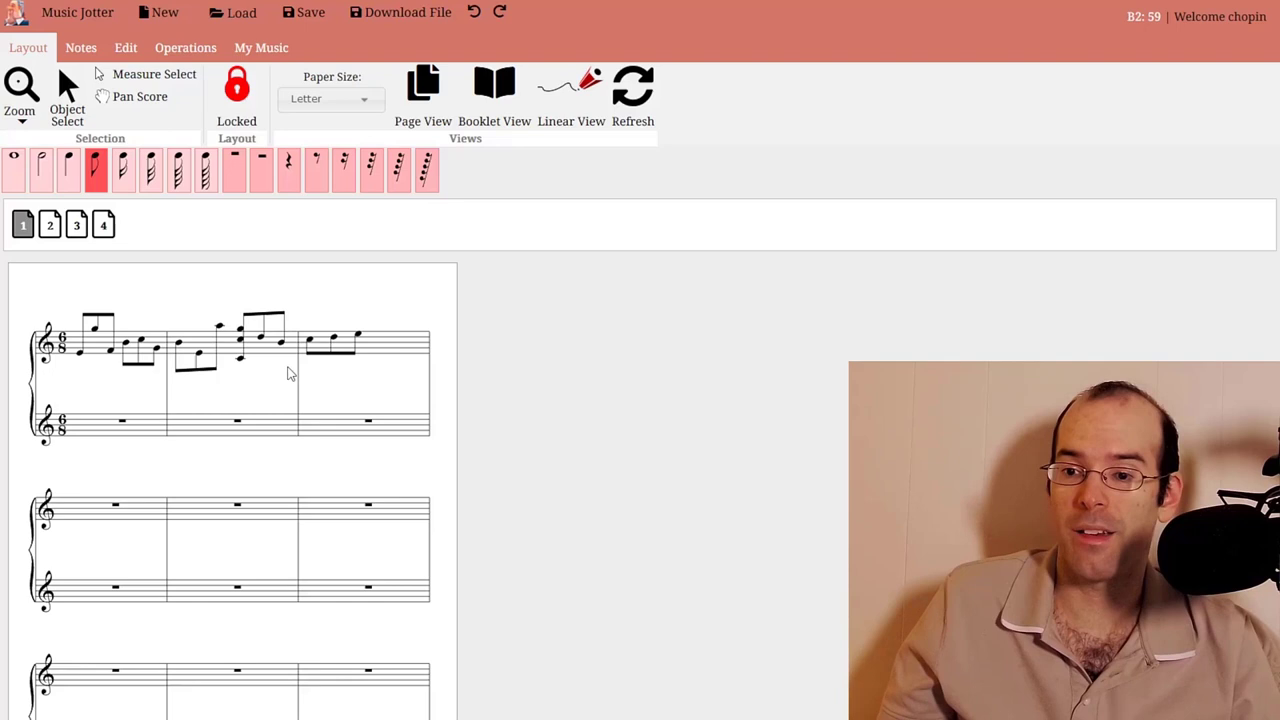
Undo all note entries in the first system
{"action": "key", "text": "ctrl+z"}
{"action": "key", "text": "ctrl+z"}
{"action": "key", "text": "ctrl+z"}
{"action": "key", "text": "ctrl+z"}
{"action": "key", "text": "ctrl+z"}
{"action": "key", "text": "ctrl+z"}
{"action": "key", "text": "ctrl+z"}
{"action": "key", "text": "ctrl+z"}
{"action": "key", "text": "ctrl+z"}
{"action": "key", "text": "ctrl+z"}
{"action": "key", "text": "ctrl+z"}
{"action": "key", "text": "ctrl+z"}
{"action": "key", "text": "ctrl+z"}
{"action": "key", "text": "ctrl+z"}
{"action": "key", "text": "ctrl+z"}
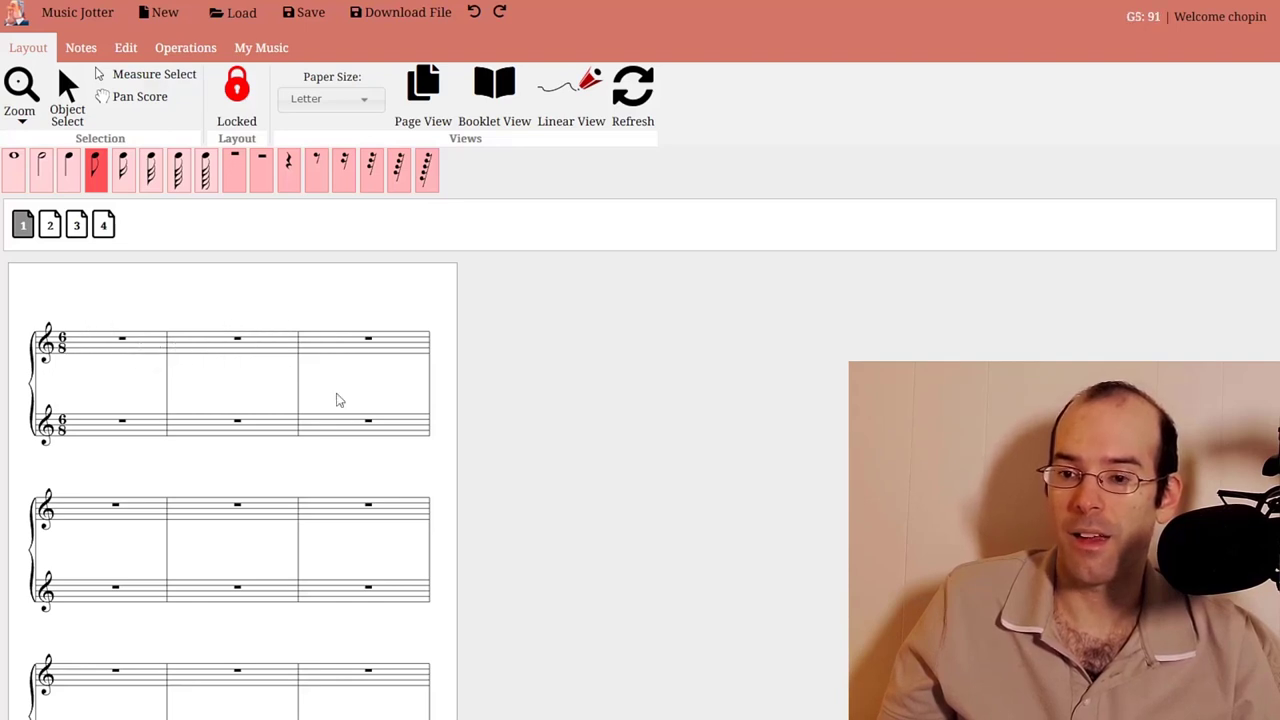
Redo the undone note entries on the upper staff
{"action": "key", "text": "ctrl+y"}
{"action": "key", "text": "ctrl+y"}
{"action": "key", "text": "ctrl+y"}
{"action": "key", "text": "ctrl+y"}
{"action": "key", "text": "ctrl+y"}
{"action": "key", "text": "ctrl+y"}
{"action": "key", "text": "ctrl+y"}
{"action": "key", "text": "ctrl+y"}
{"action": "key", "text": "ctrl+y"}
{"action": "key", "text": "ctrl+y"}
{"action": "key", "text": "ctrl+y"}
Undo the restored upper-staff notes until the first system is empty
{"action": "key", "text": "ctrl+z"}
{"action": "key", "text": "ctrl+z"}
{"action": "key", "text": "ctrl+z"}
{"action": "key", "text": "ctrl+z"}
{"action": "key", "text": "ctrl+z"}
{"action": "key", "text": "ctrl+z"}
{"action": "key", "text": "ctrl+z"}
{"action": "key", "text": "ctrl+z"}
{"action": "key", "text": "ctrl+z"}
{"action": "key", "text": "ctrl+z"}
{"action": "key", "text": "ctrl+z"}
{"action": "key", "text": "ctrl+z"}
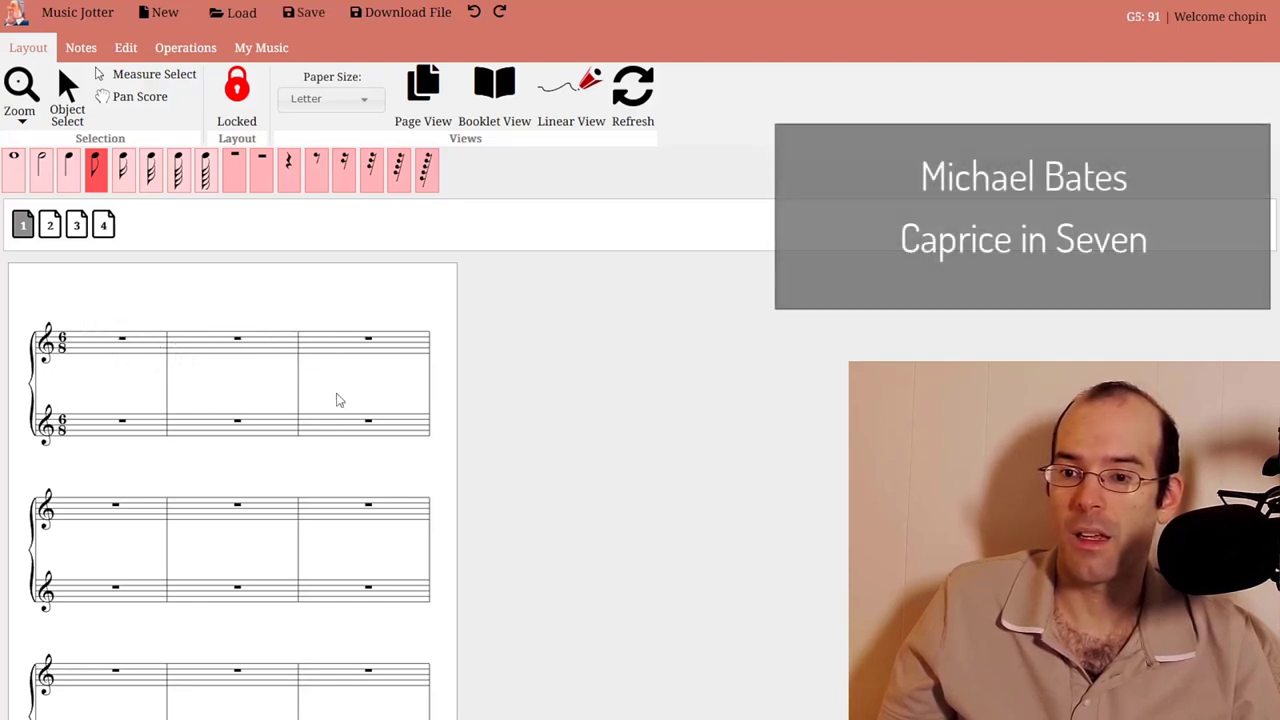
Redo the note entries into the second measure, and undo them back to an empty score
{"action": "key", "text": "ctrl+y"}
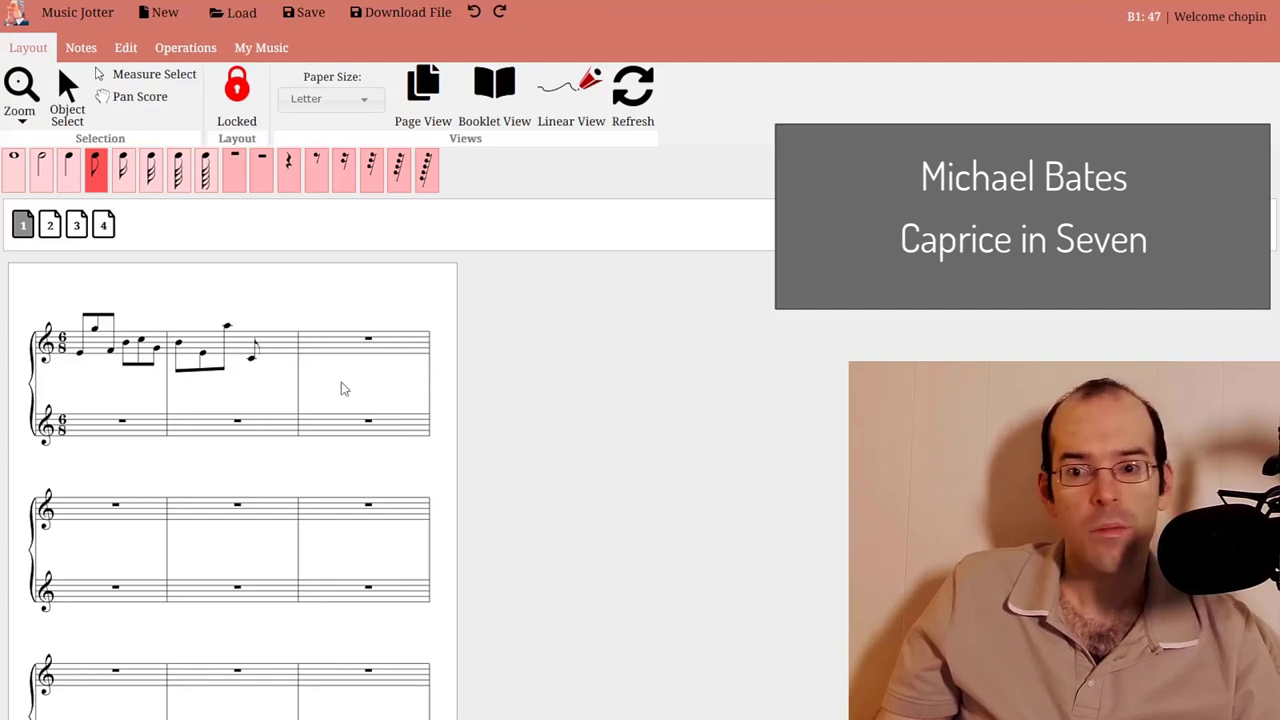
{"action": "key", "text": "ctrl+z"}
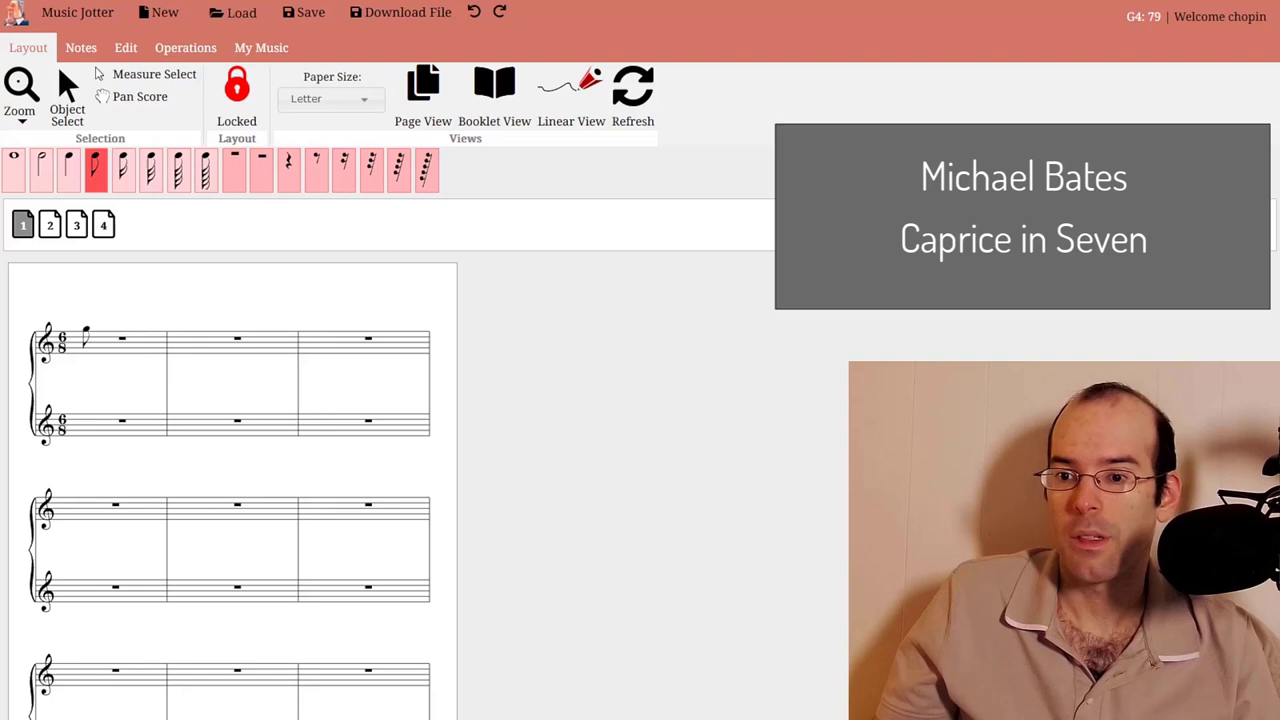
{"action": "left_click", "coordinate": [164, 353]}
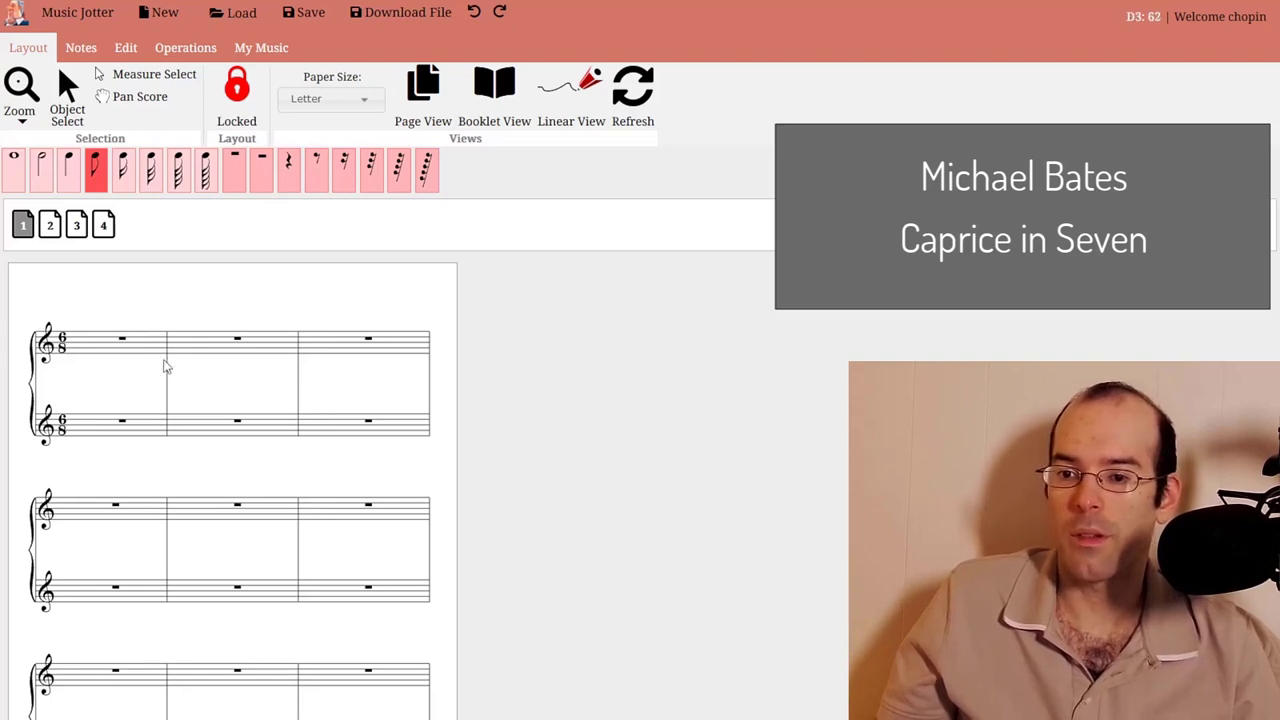
Redo the series of eighth-note entries from the first upper-staff measure onward
{"action": "key", "text": "ctrl+y"}
{"action": "key", "text": "ctrl+y"}
{"action": "key", "text": "ctrl+y"}
{"action": "key", "text": "ctrl+y"}
{"action": "key", "text": "ctrl+y"}
{"action": "key", "text": "ctrl+y"}
{"action": "key", "text": "ctrl+y"}
{"action": "key", "text": "ctrl+y"}
{"action": "key", "text": "ctrl+y"}
{"action": "key", "text": "ctrl+y"}
{"action": "key", "text": "ctrl+y"}
{"action": "key", "text": "ctrl+y"}
Undo the restored note entries back into the first measure
{"action": "key", "text": "ctrl+z"}
{"action": "key", "text": "ctrl+z"}
{"action": "key", "text": "ctrl+z"}
{"action": "key", "text": "ctrl+z"}
{"action": "key", "text": "ctrl+z"}
{"action": "key", "text": "ctrl+z"}
{"action": "key", "text": "ctrl+z"}
{"action": "key", "text": "ctrl+z"}
{"action": "key", "text": "ctrl+z"}
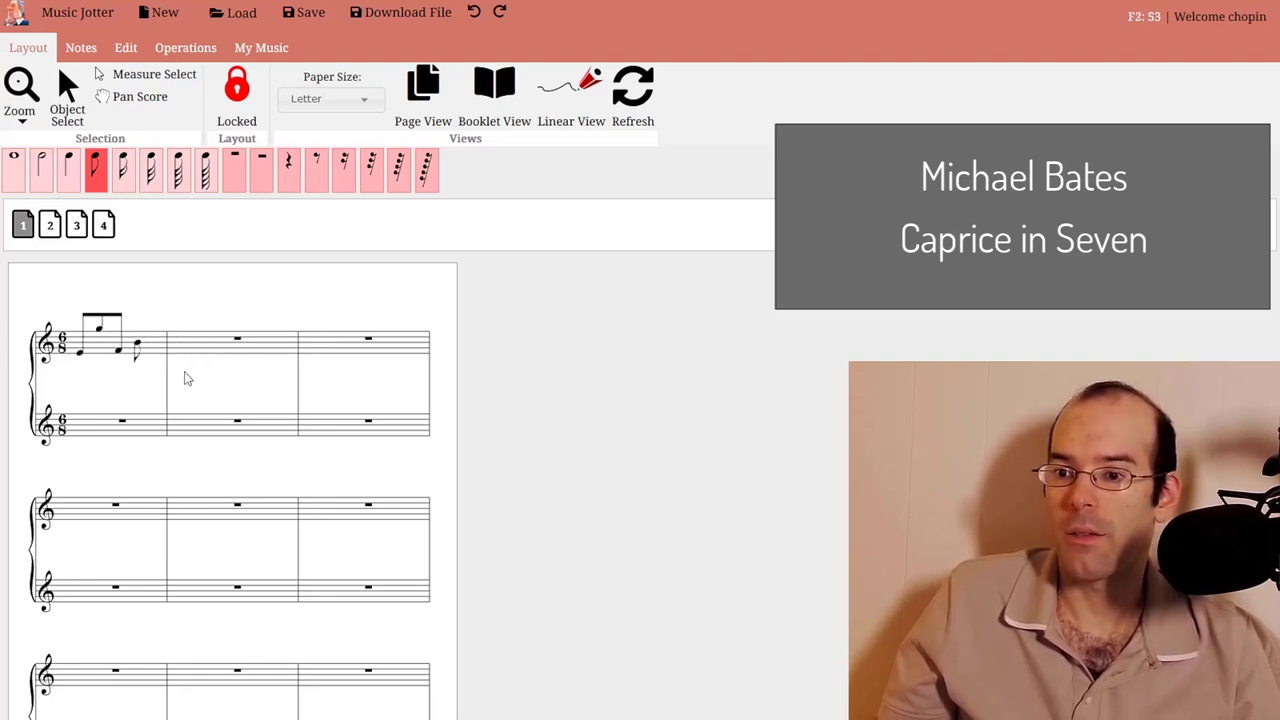
Redo the note entries through the end of the upper staff's second measure
{"action": "key", "text": "ctrl+y"}
{"action": "key", "text": "ctrl+y"}
{"action": "key", "text": "ctrl+y"}
{"action": "key", "text": "ctrl+y"}
{"action": "key", "text": "ctrl+y"}
{"action": "key", "text": "ctrl+y"}
{"action": "key", "text": "ctrl+y"}
{"action": "key", "text": "ctrl+y"}
{"action": "key", "text": "ctrl+y"}
{"action": "key", "text": "ctrl+y"}
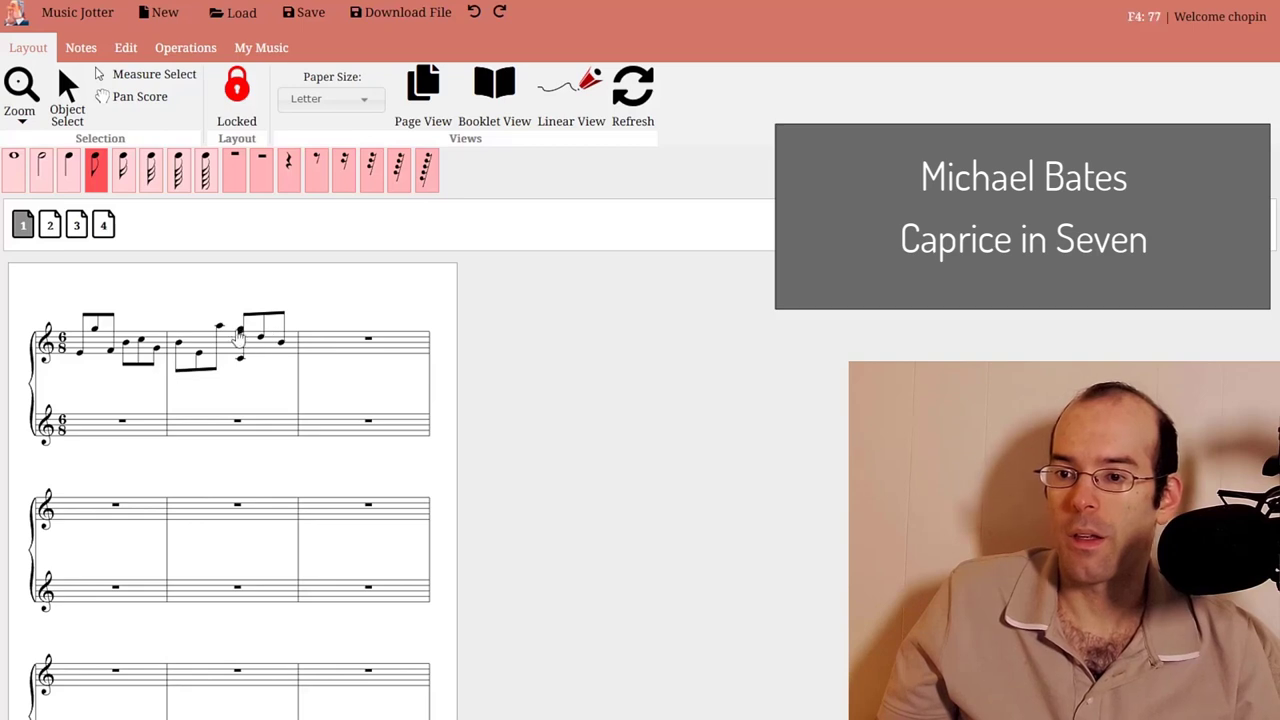
Add a high note to the upper staff's second-measure chord and fill the lower staff's first measure with eighth notes F, A, E, A, G, F
{"action": "left_click", "coordinate": [240, 314]}
{"action": "left_click", "coordinate": [80, 396]}
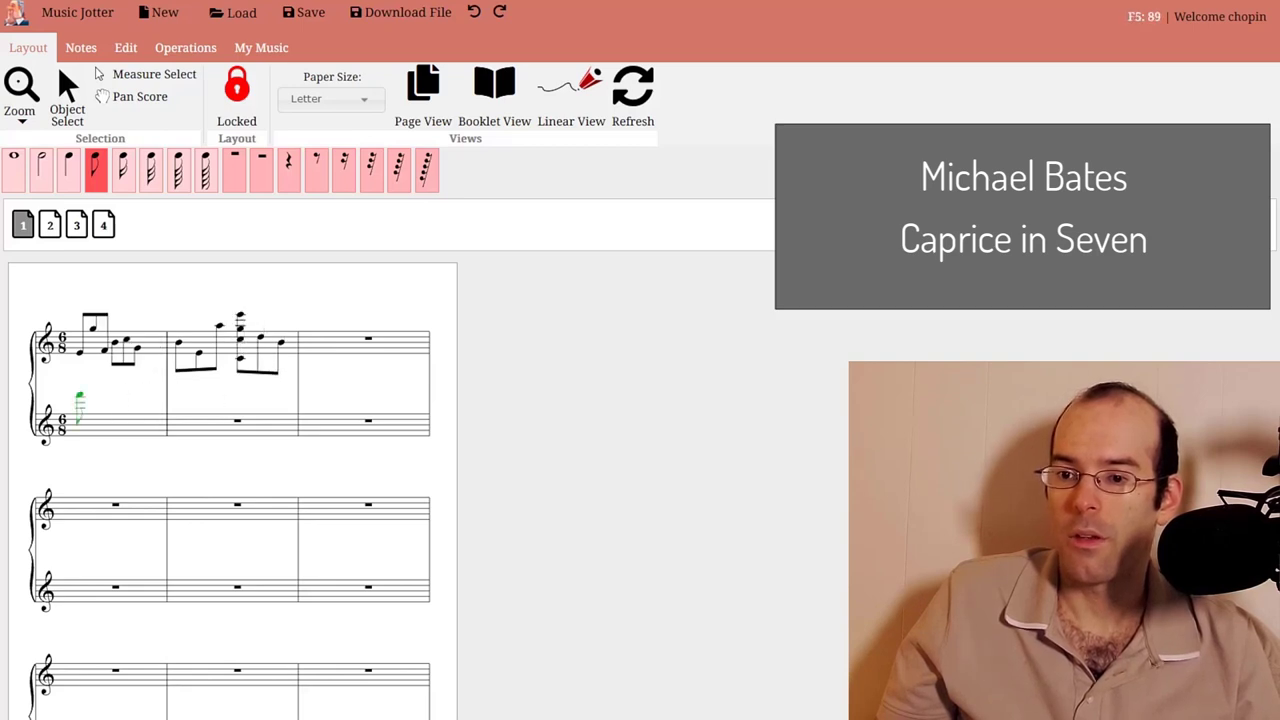
{"action": "left_click", "coordinate": [130, 408]}
{"action": "left_click", "coordinate": [141, 417]}
{"action": "left_click", "coordinate": [146, 408]}
{"action": "left_click", "coordinate": [150, 411]}
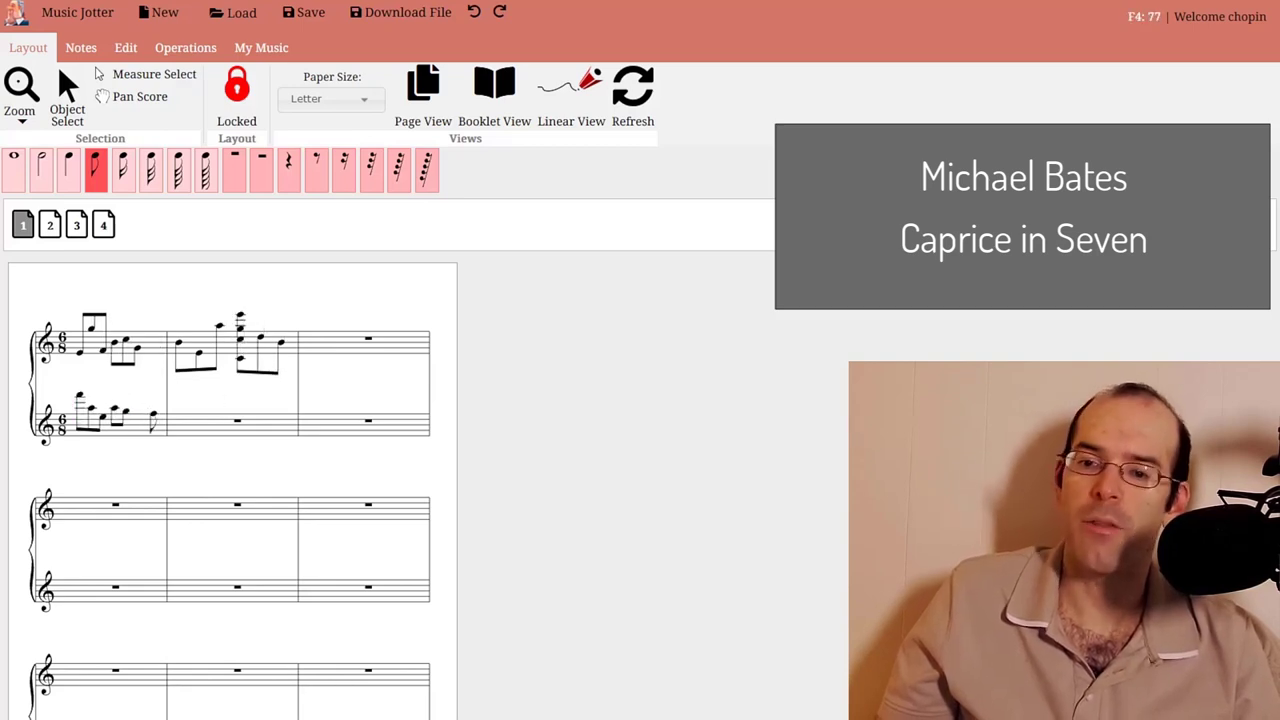
{"action": "left_click", "coordinate": [154, 413]}
Fill the lower staff's second measure with eighth notes E, A, E, F, F and A
{"action": "left_click", "coordinate": [198, 414]}
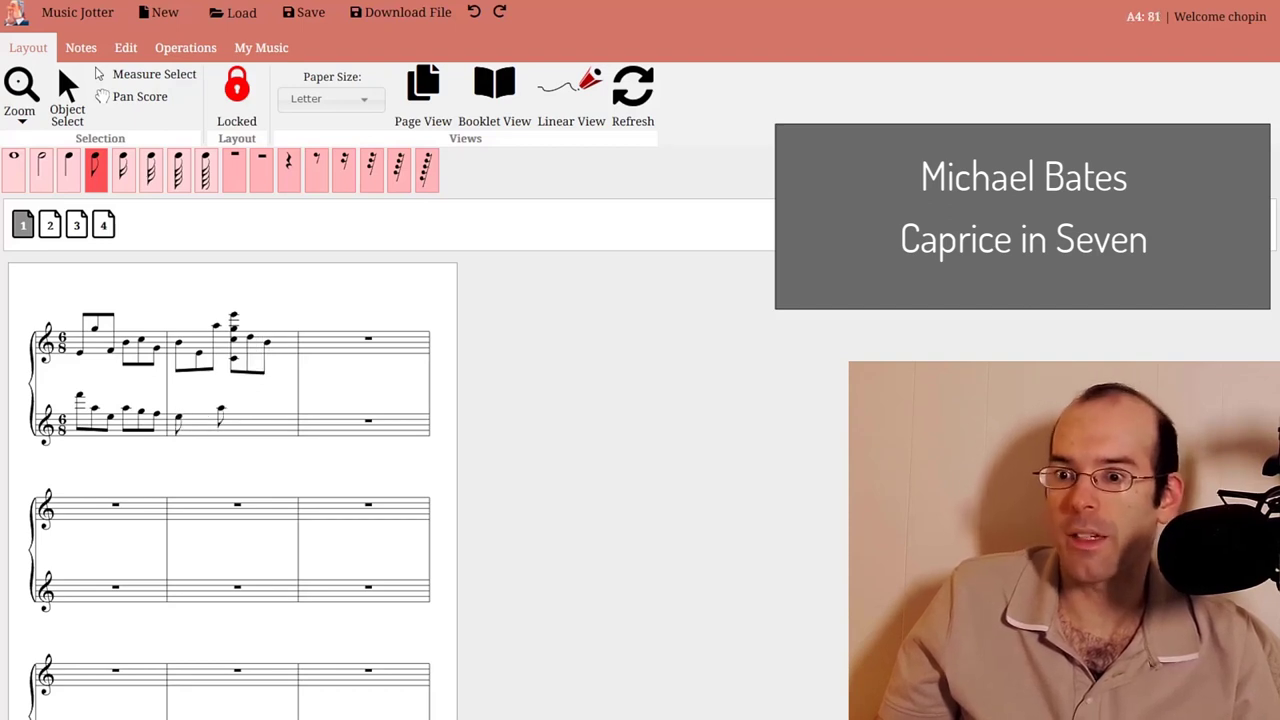
{"action": "left_click", "coordinate": [221, 408]}
{"action": "left_click", "coordinate": [248, 417]}
{"action": "left_click", "coordinate": [271, 413]}
{"action": "left_click", "coordinate": [283, 413]}
{"action": "left_click", "coordinate": [284, 427]}
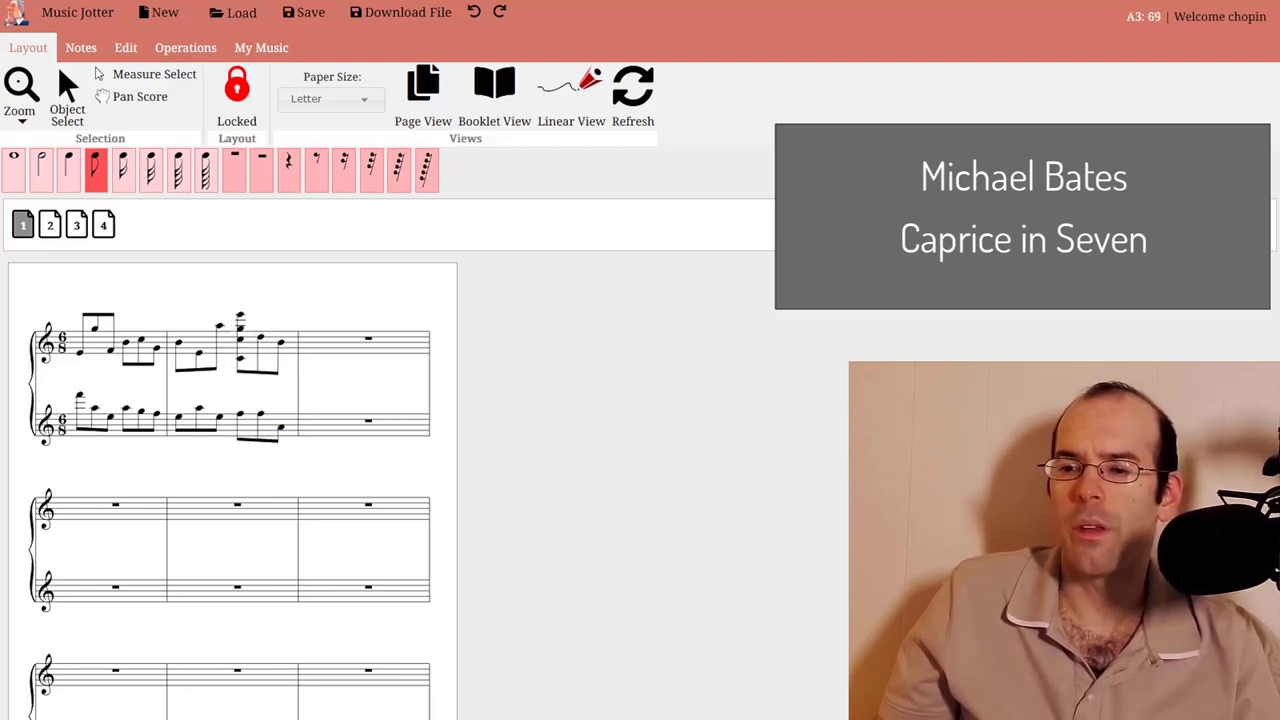
Select and copy the first note of each staff, the notes on both sides of the first barline, and the second-measure chord's upper three notes
{"action": "left_click", "coordinate": [99, 75]}
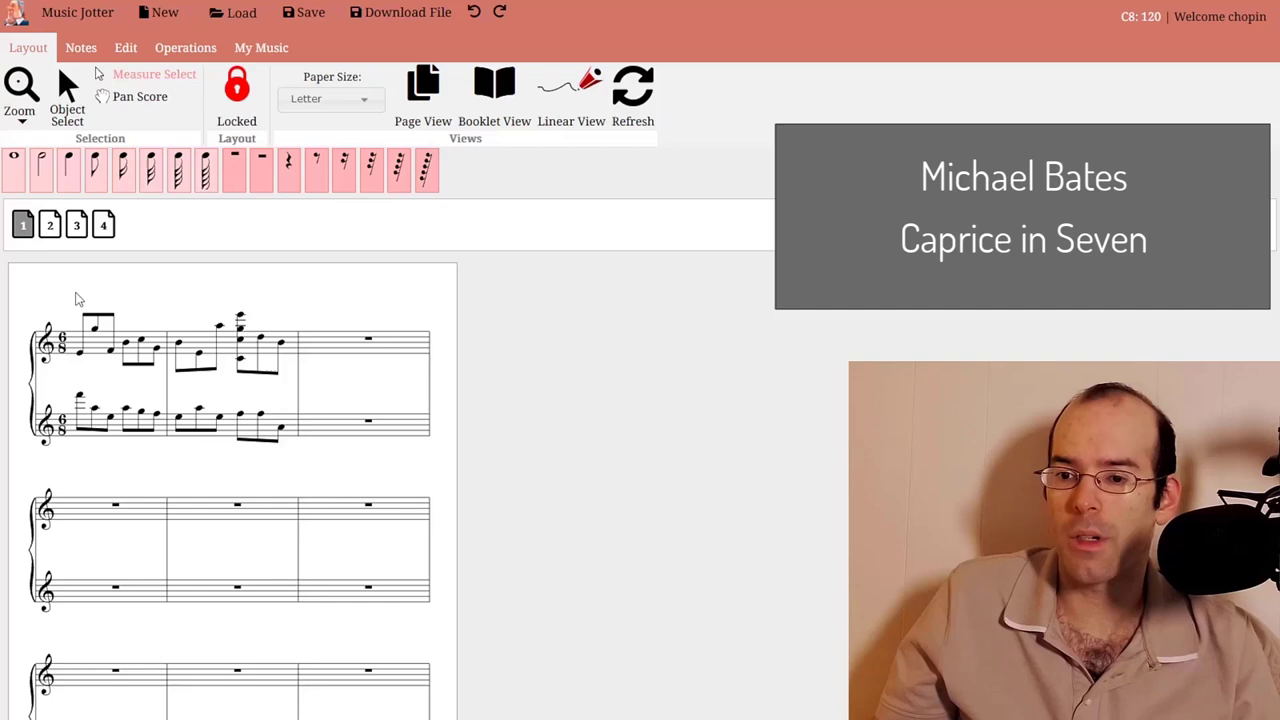
{"action": "left_click_drag", "start_coordinate": [78, 300], "coordinate": [90, 450]}
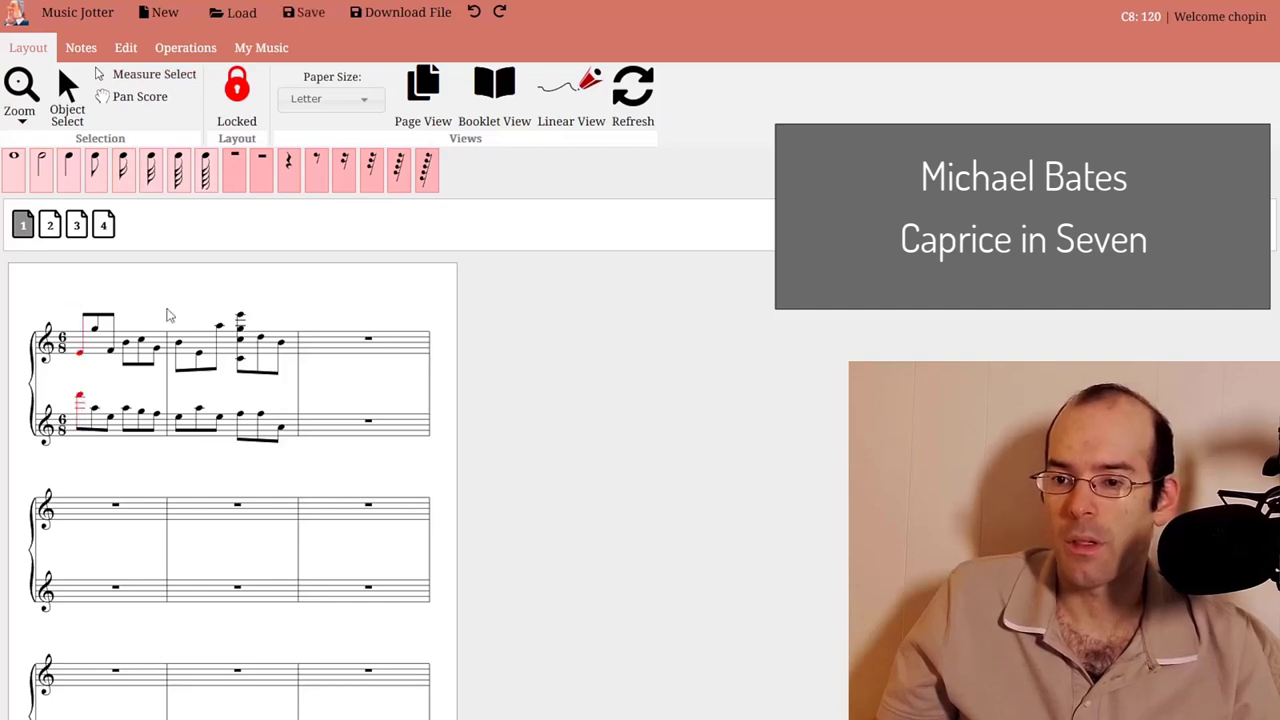
{"action": "left_click_drag", "start_coordinate": [144, 294], "coordinate": [191, 455]}
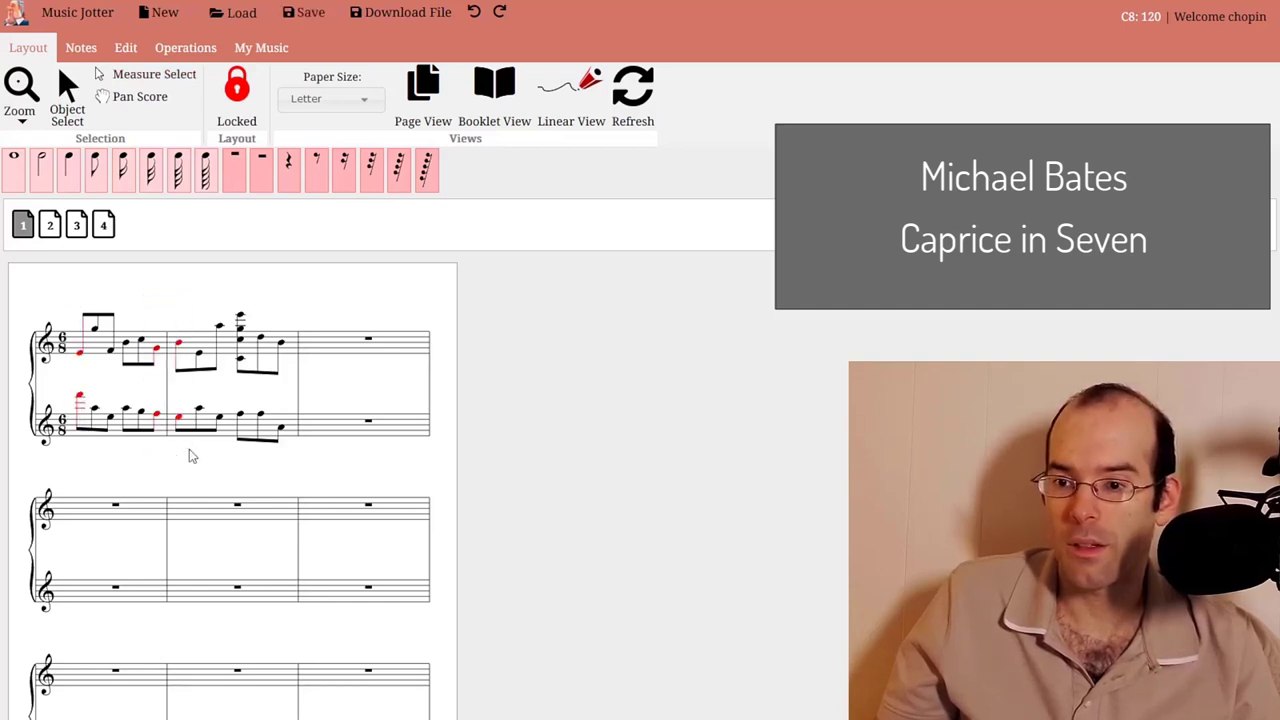
{"action": "left_click_drag", "start_coordinate": [228, 291], "coordinate": [260, 364]}
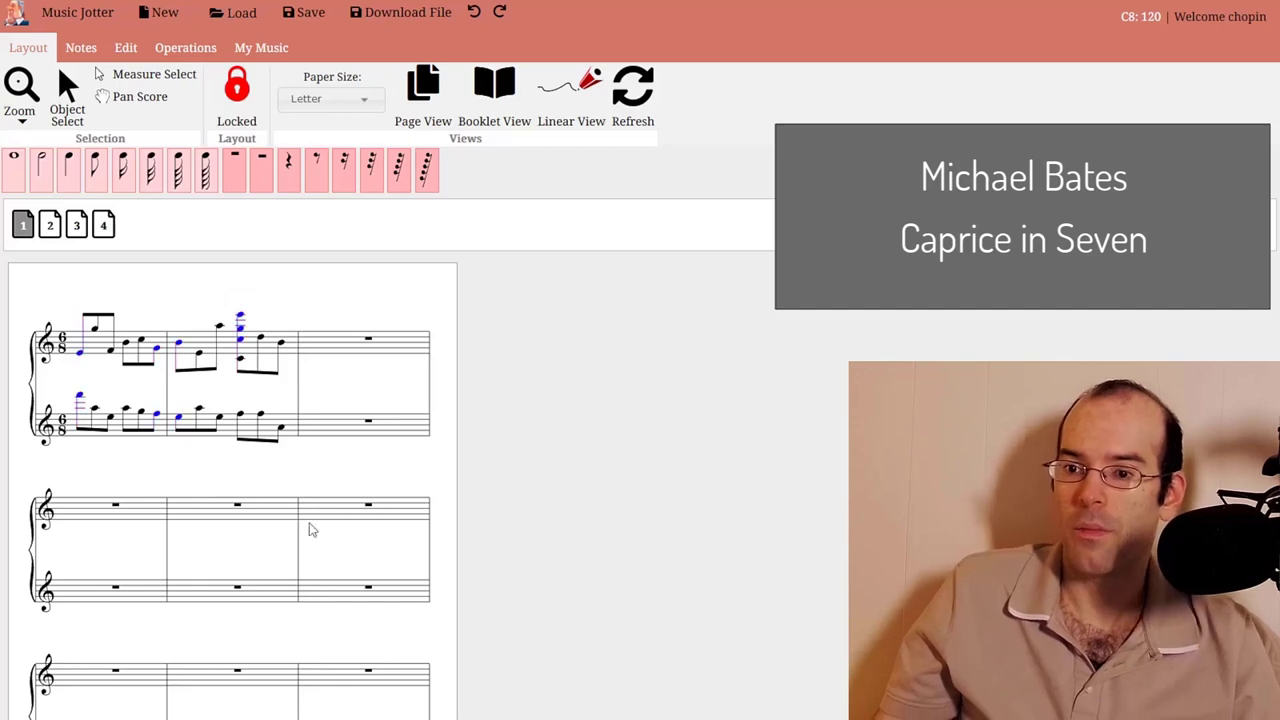
Paste the copied notes repeatedly into the second system, targeting the first and third upper-staff measures and the second lower-staff measure
{"action": "left_click", "coordinate": [97, 514]}
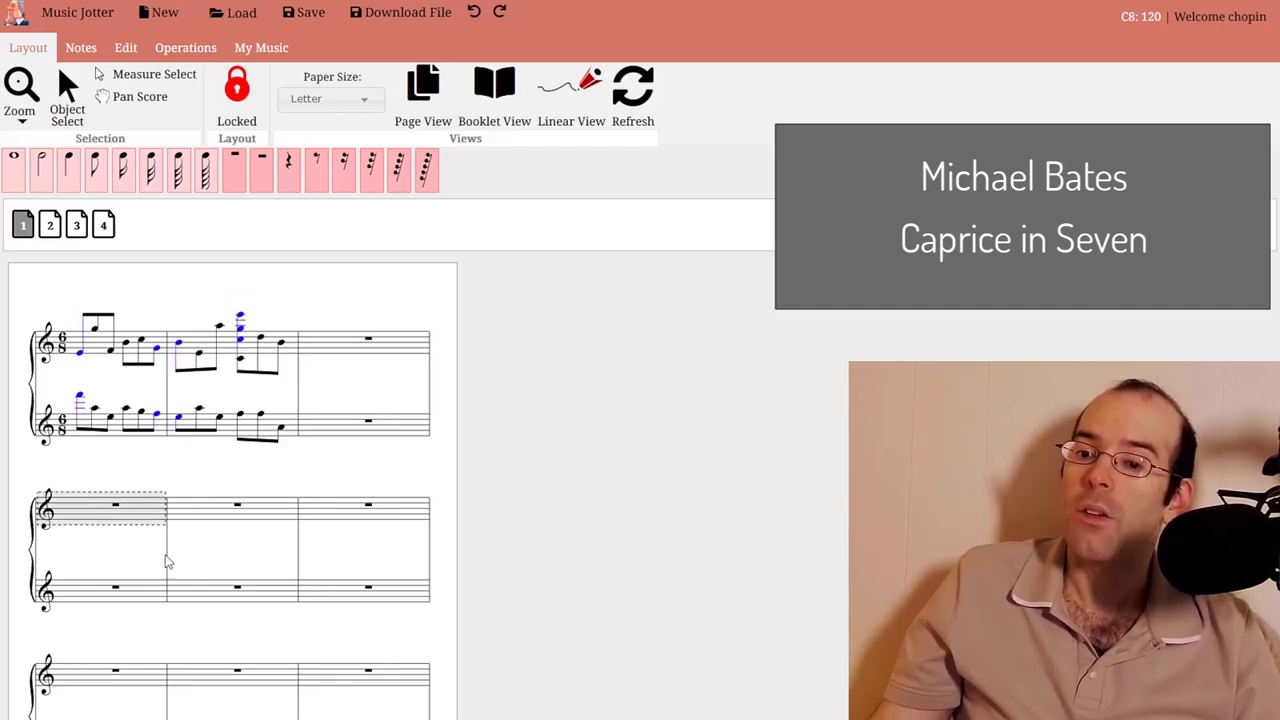
{"action": "left_click", "coordinate": [214, 592], "text": "ctrl"}
{"action": "left_click", "coordinate": [350, 512], "text": "ctrl"}
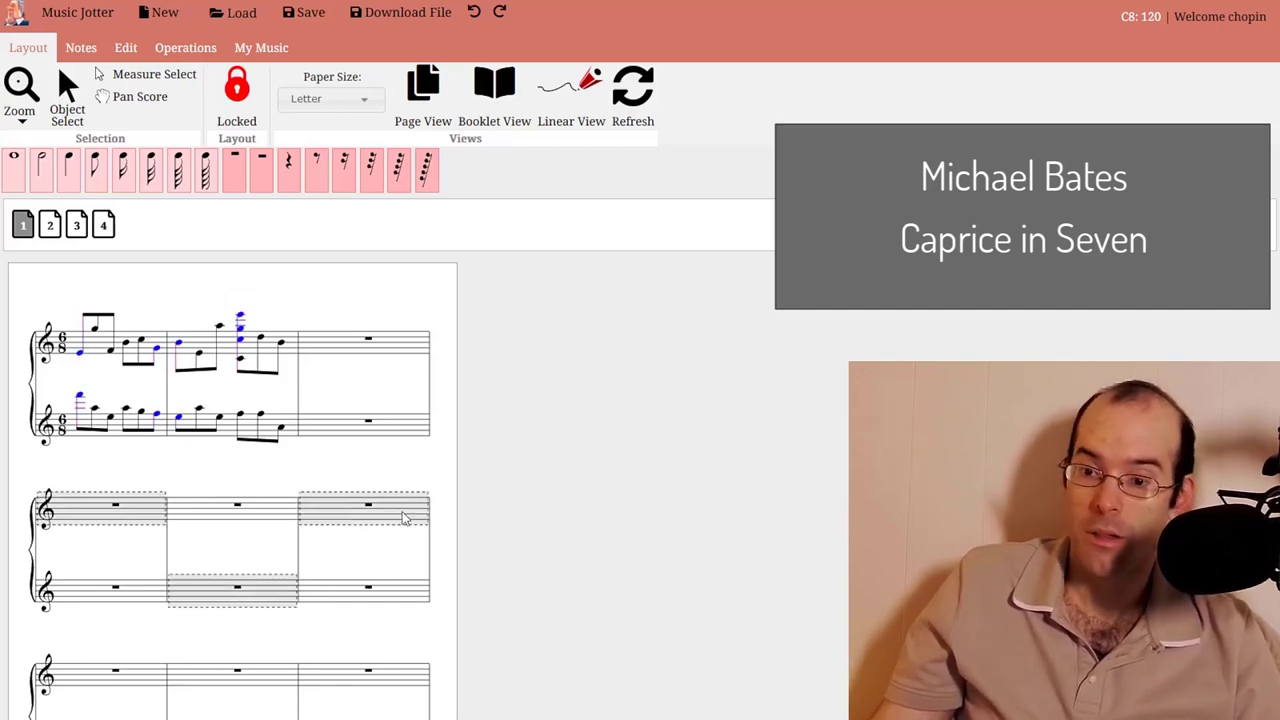
{"action": "key", "text": "ctrl+v"}
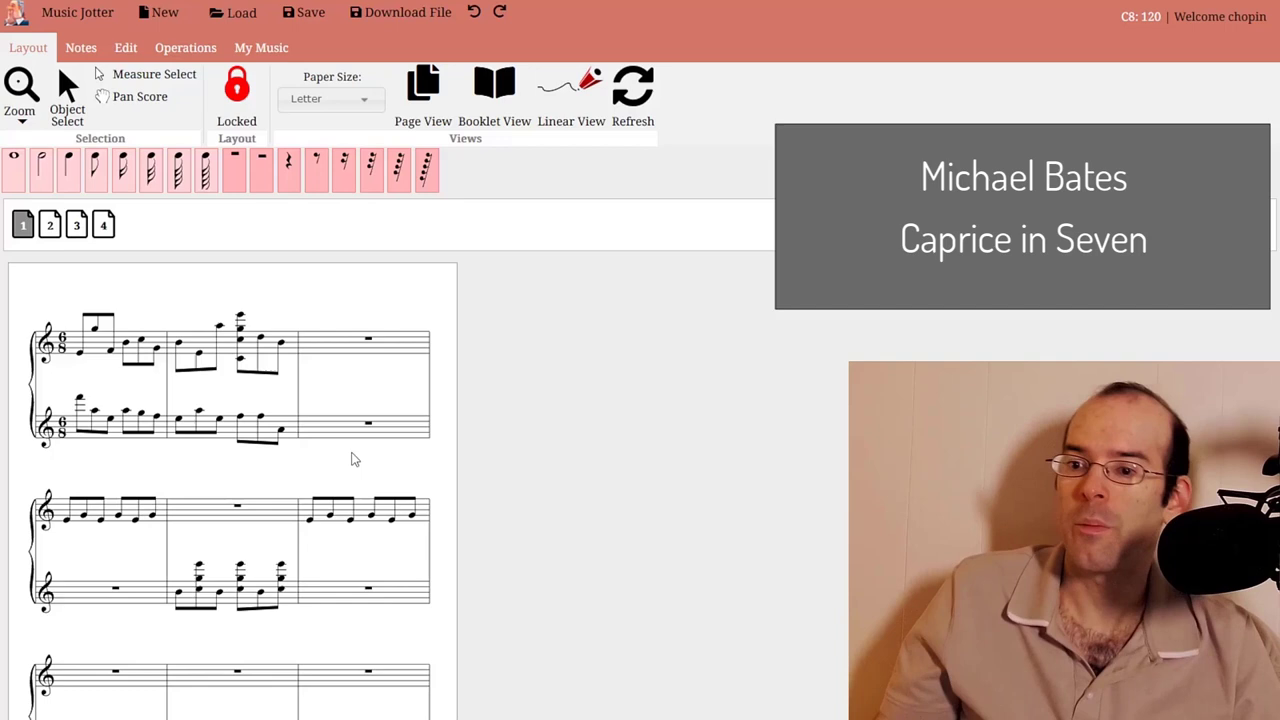
{"action": "key", "text": "ctrl+v"}
{"action": "key", "text": "ctrl+v"}
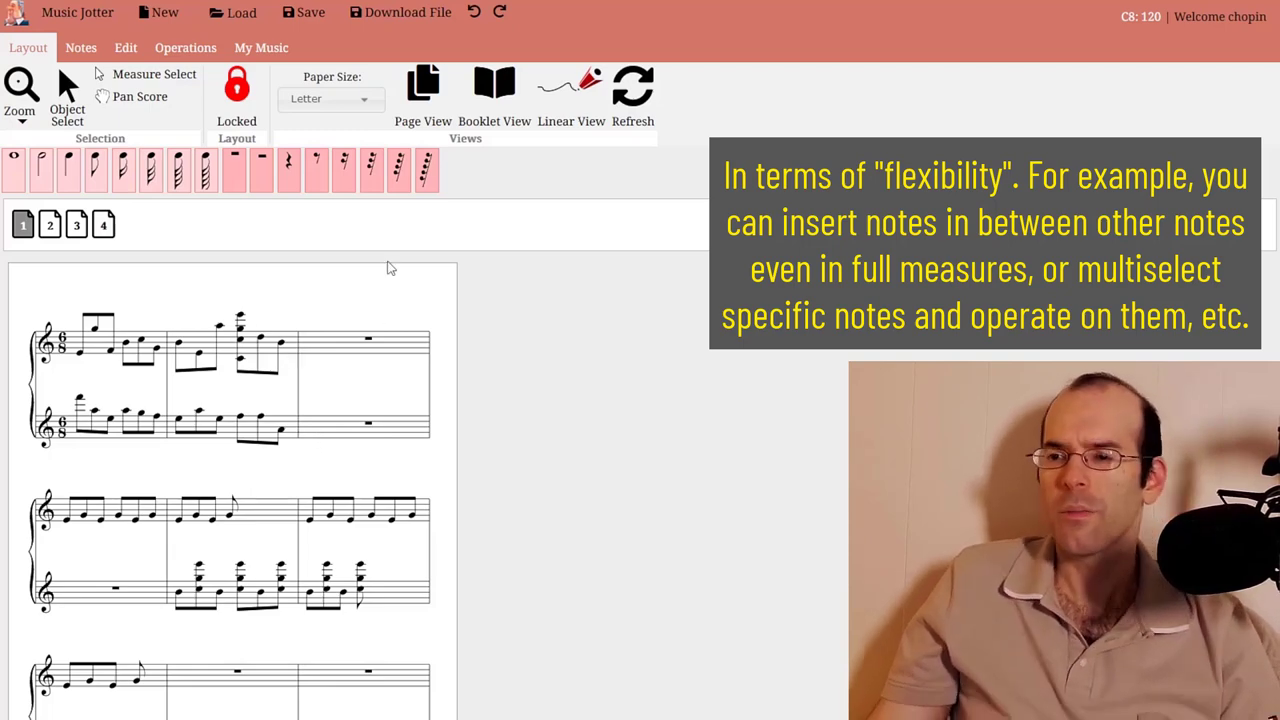
Show the score in Booklet View, Page View and Linear View in turn
{"action": "left_click", "coordinate": [481, 104]}
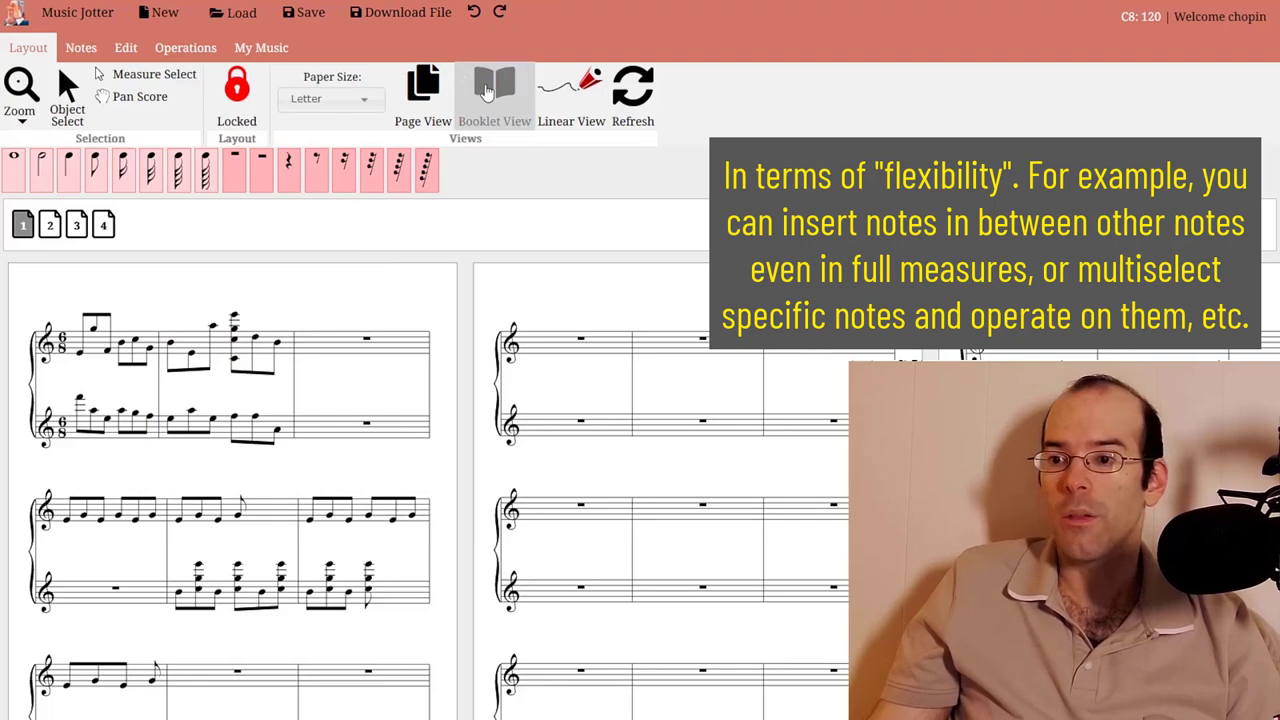
{"action": "left_click", "coordinate": [423, 92]}
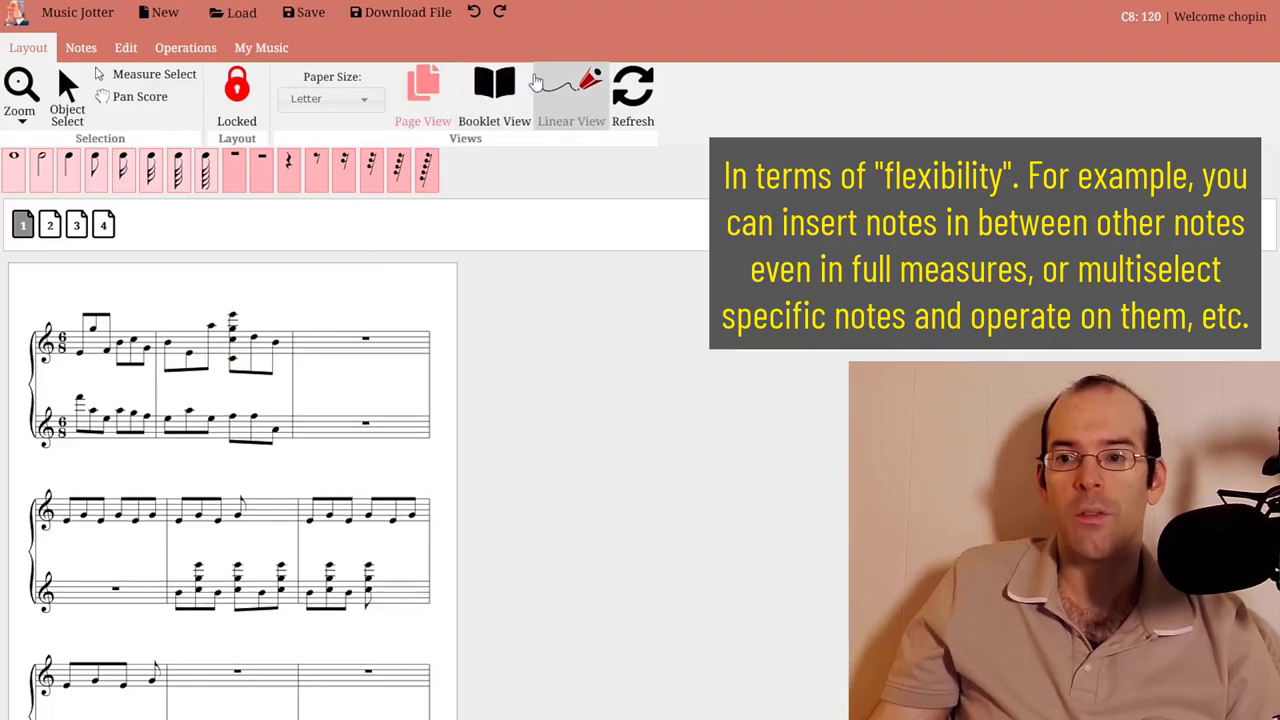
{"action": "left_click", "coordinate": [571, 95]}
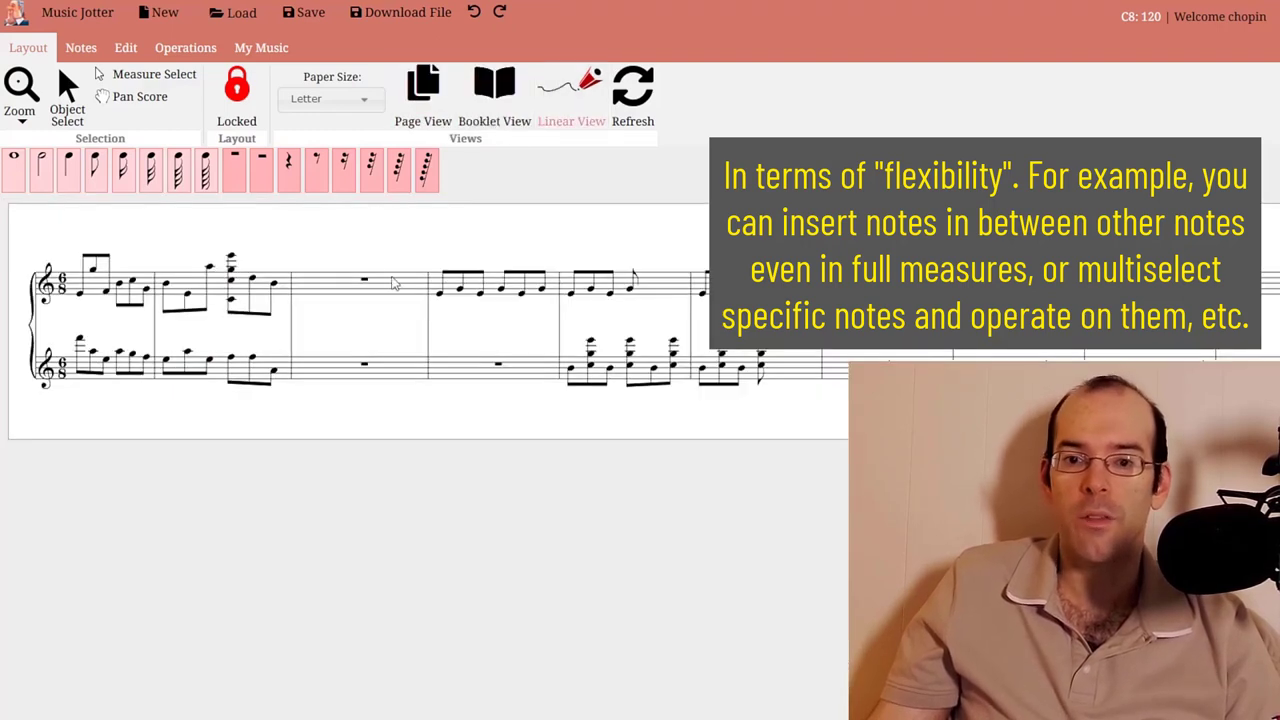
Display the score in Booklet View and set the paper size to Tabloid
{"action": "left_click", "coordinate": [426, 94]}
{"action": "left_click", "coordinate": [490, 92]}
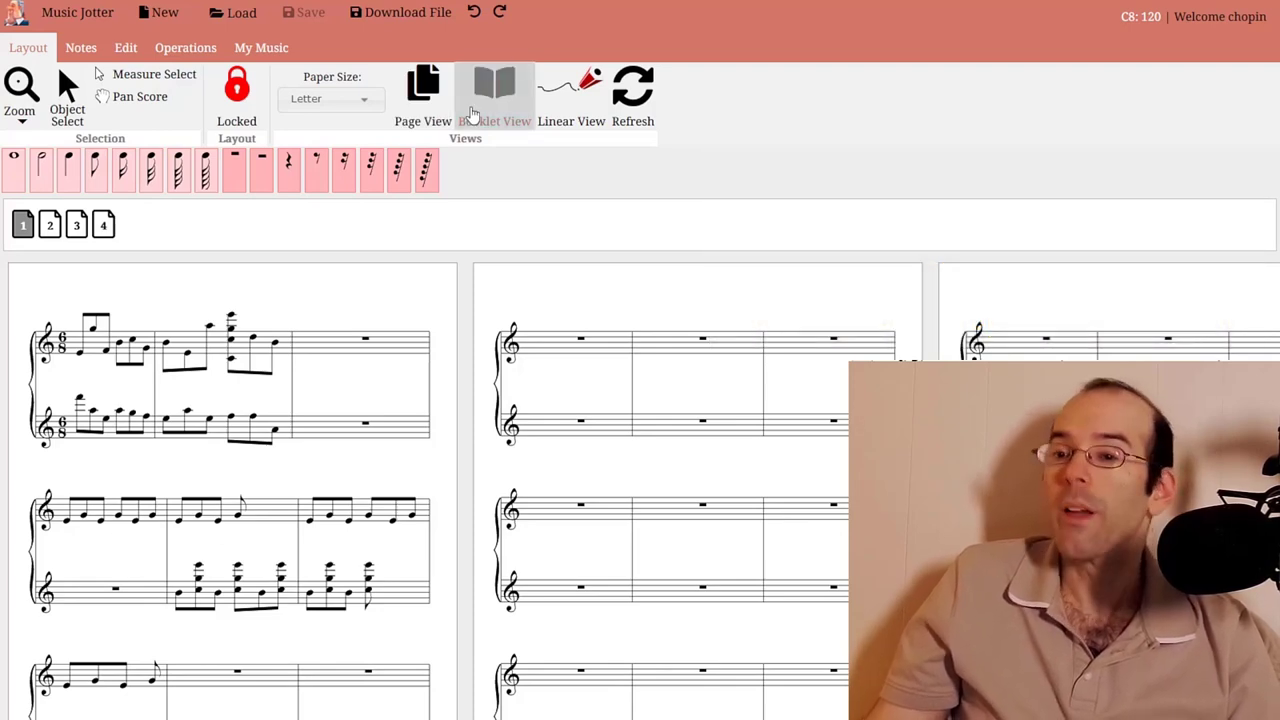
{"action": "left_click", "coordinate": [396, 116]}
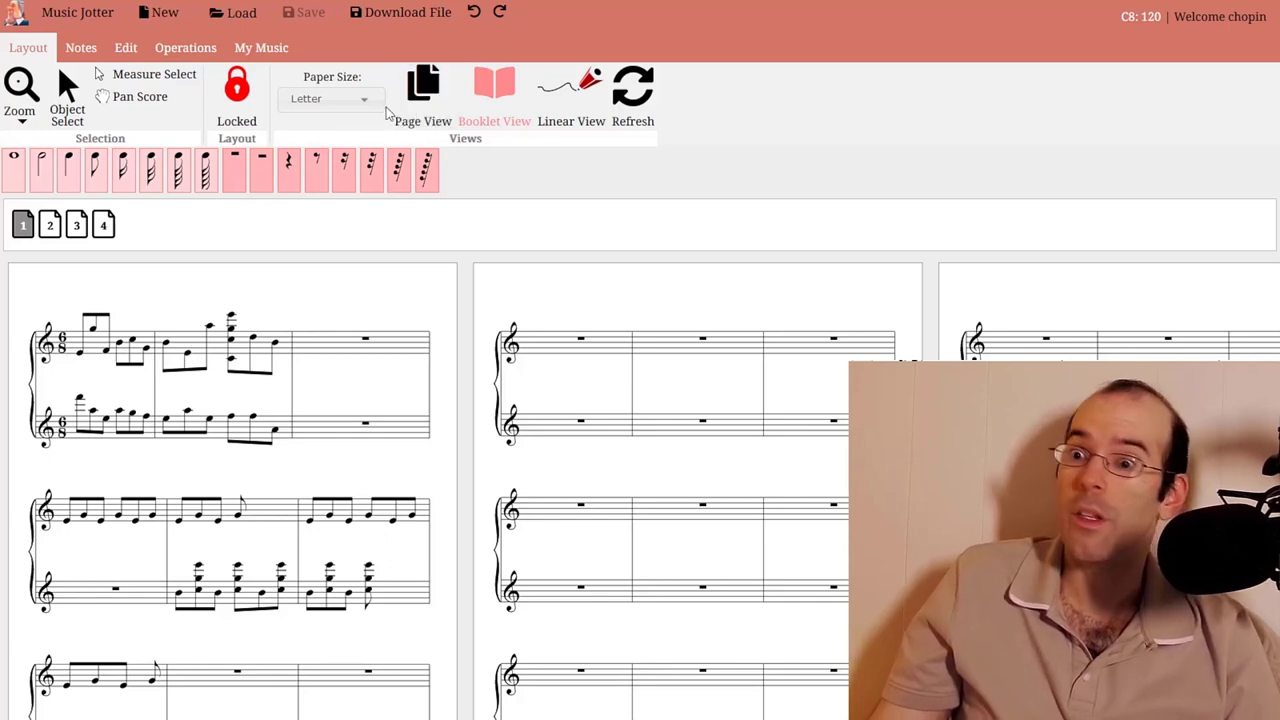
{"action": "left_click", "coordinate": [366, 104]}
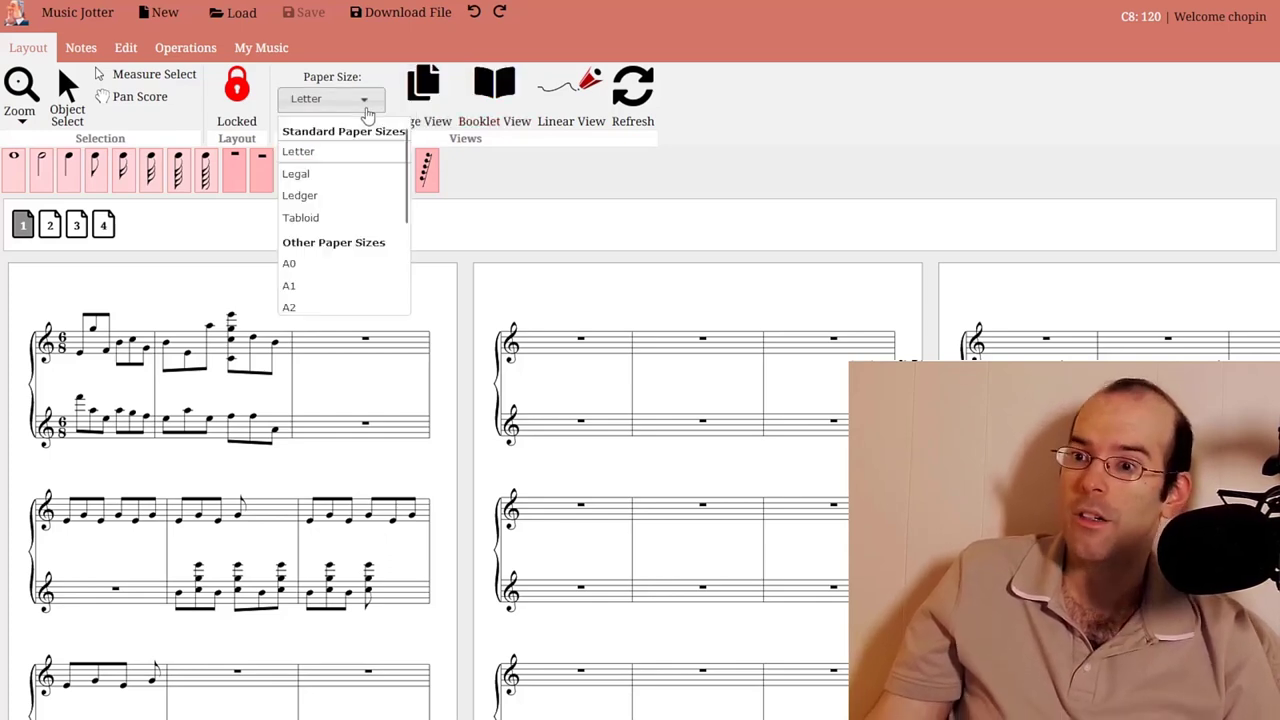
{"action": "left_click", "coordinate": [334, 218]}
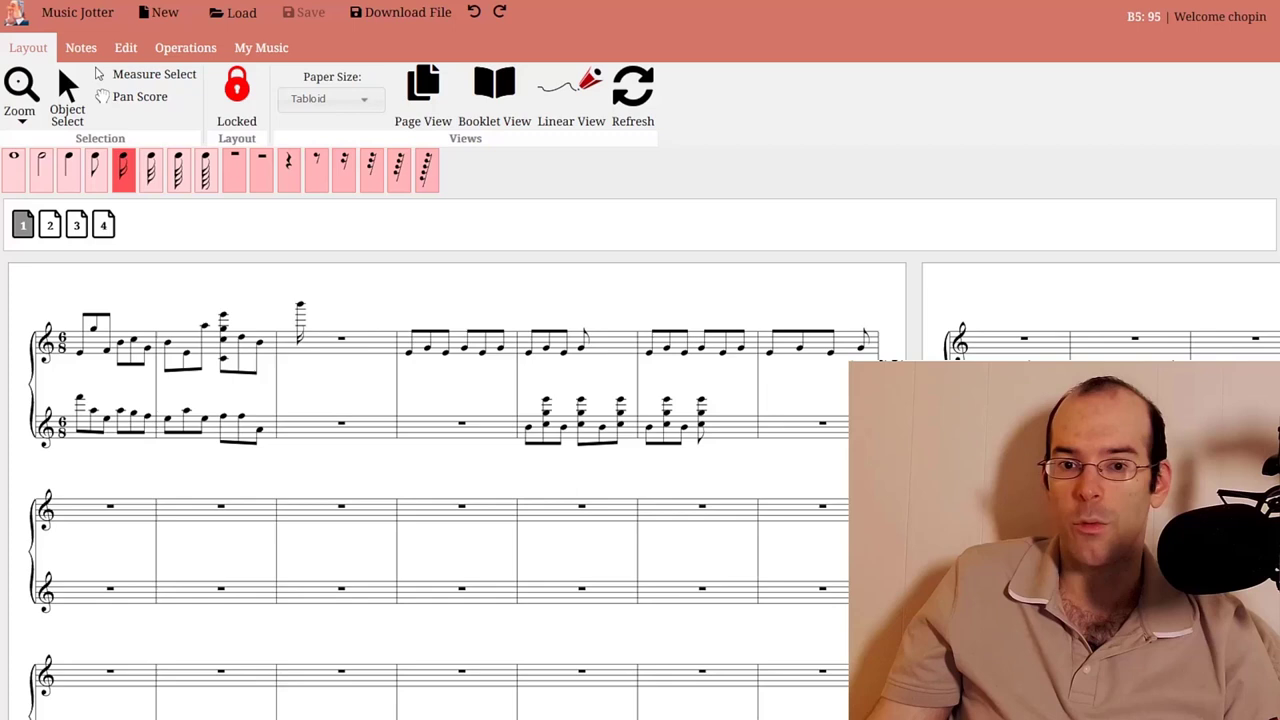
Enter six sixteenth notes in the upper staff's empty third measure
{"action": "left_click", "coordinate": [288, 330]}
{"action": "left_click", "coordinate": [312, 316]}
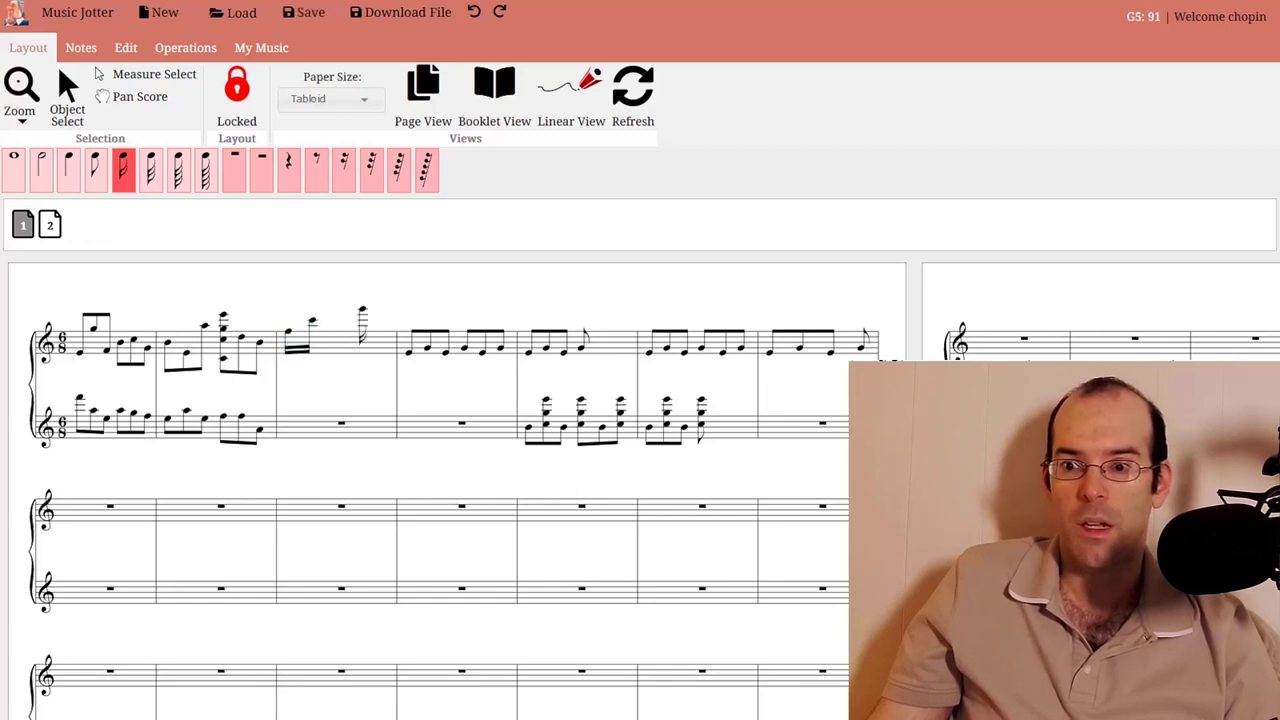
{"action": "left_click", "coordinate": [363, 309]}
{"action": "left_click", "coordinate": [378, 325]}
{"action": "left_click", "coordinate": [377, 350]}
{"action": "left_click", "coordinate": [388, 350]}
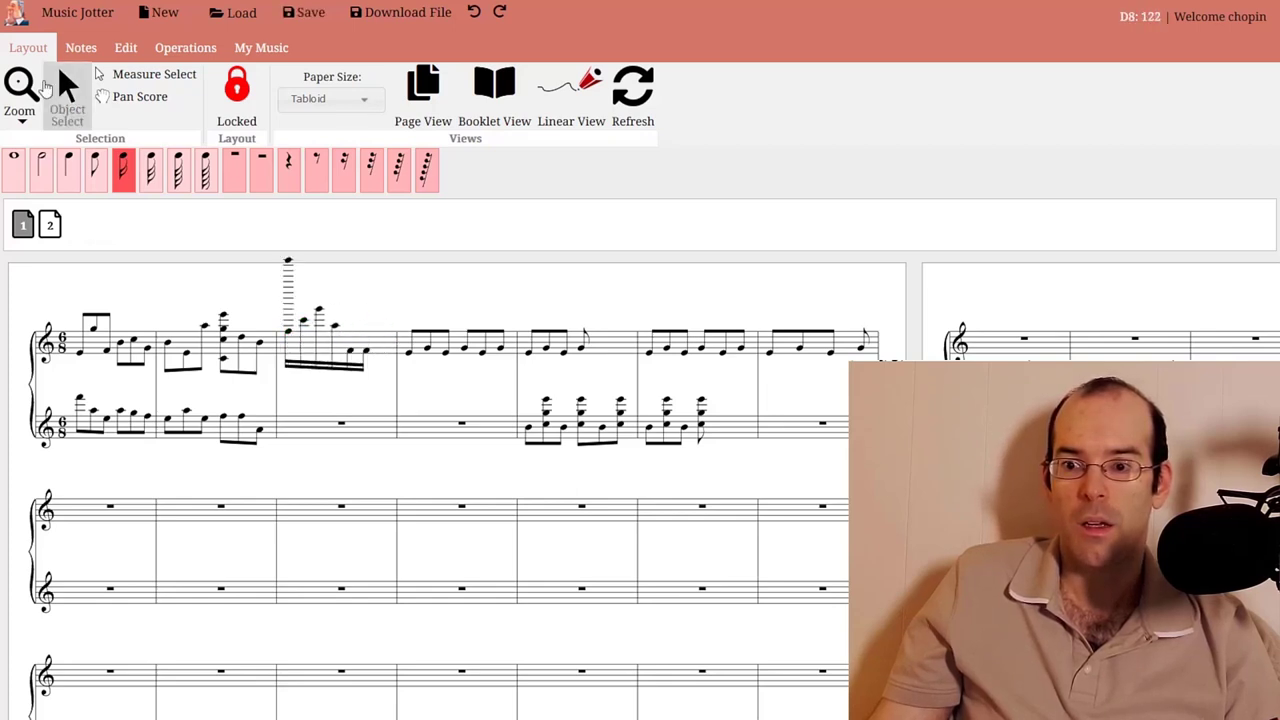
Insert three empty measures after the first measure, one at a time, using Measure Select to target the insertion points
{"action": "left_click", "coordinate": [120, 74]}
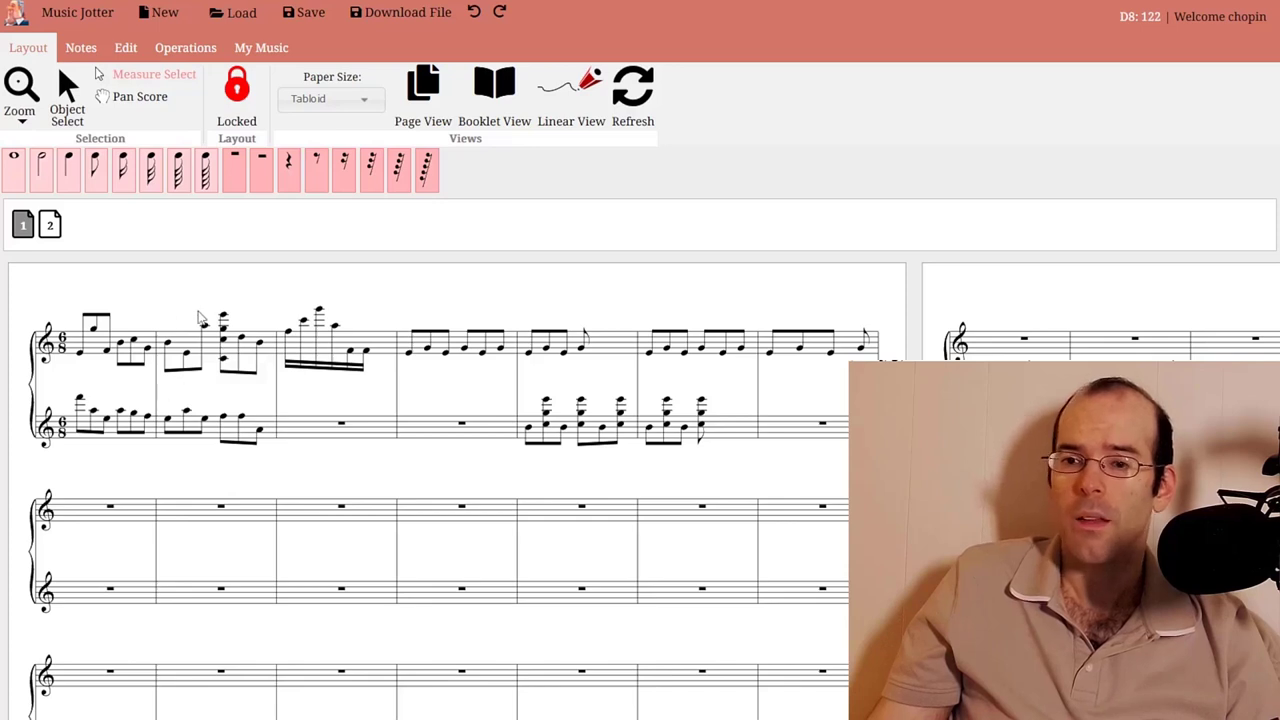
{"action": "left_click", "coordinate": [153, 342]}
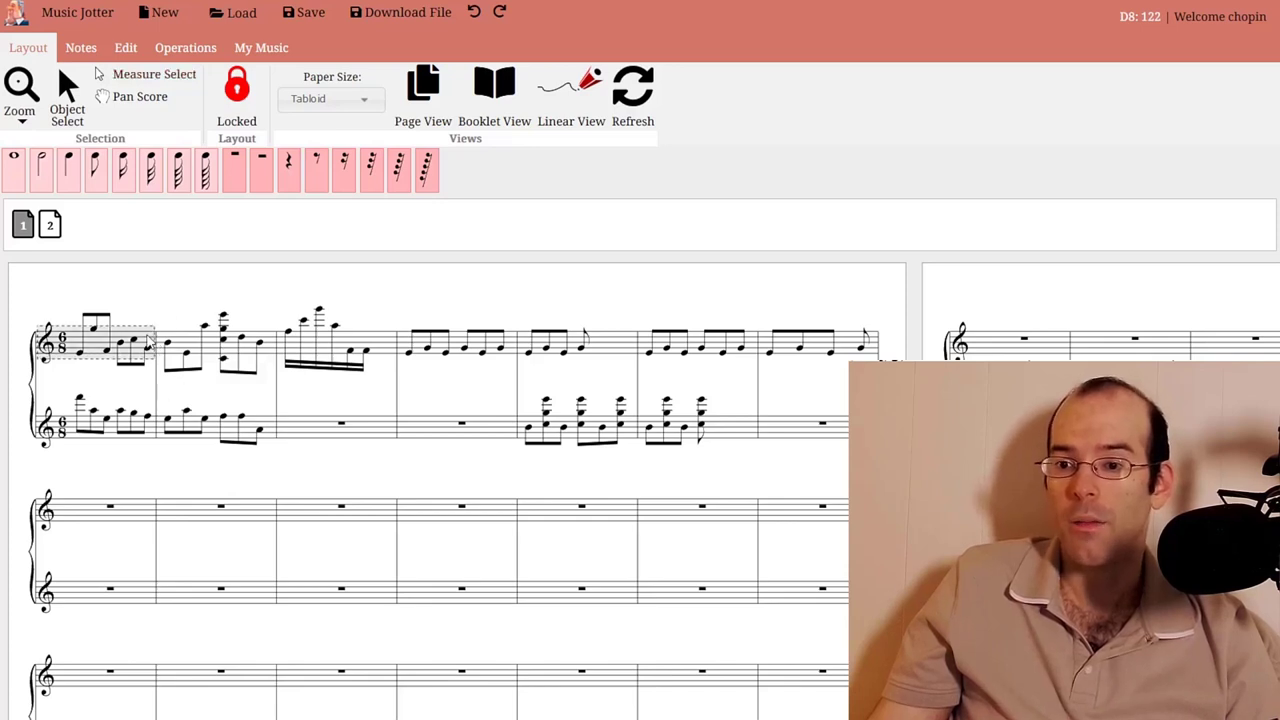
{"action": "left_click", "coordinate": [154, 341]}
{"action": "left_click", "coordinate": [155, 342]}
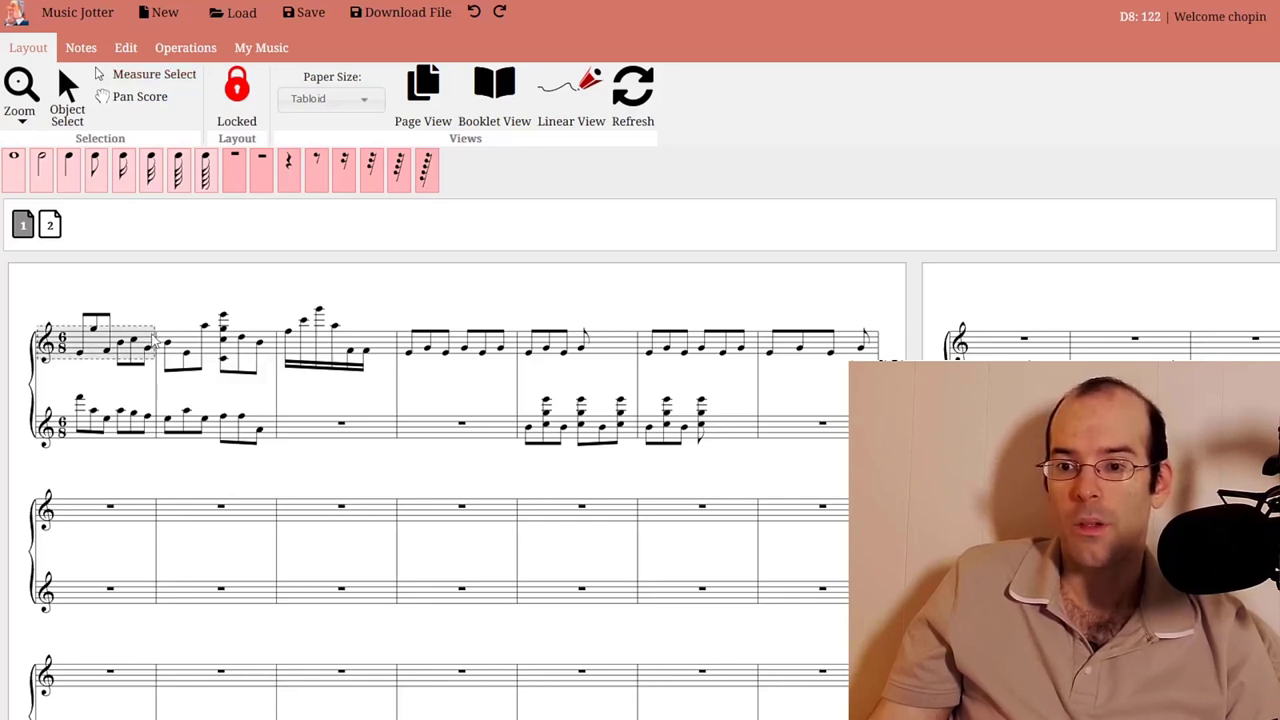
{"action": "key", "text": "Insert"}
{"action": "left_click", "coordinate": [217, 357]}
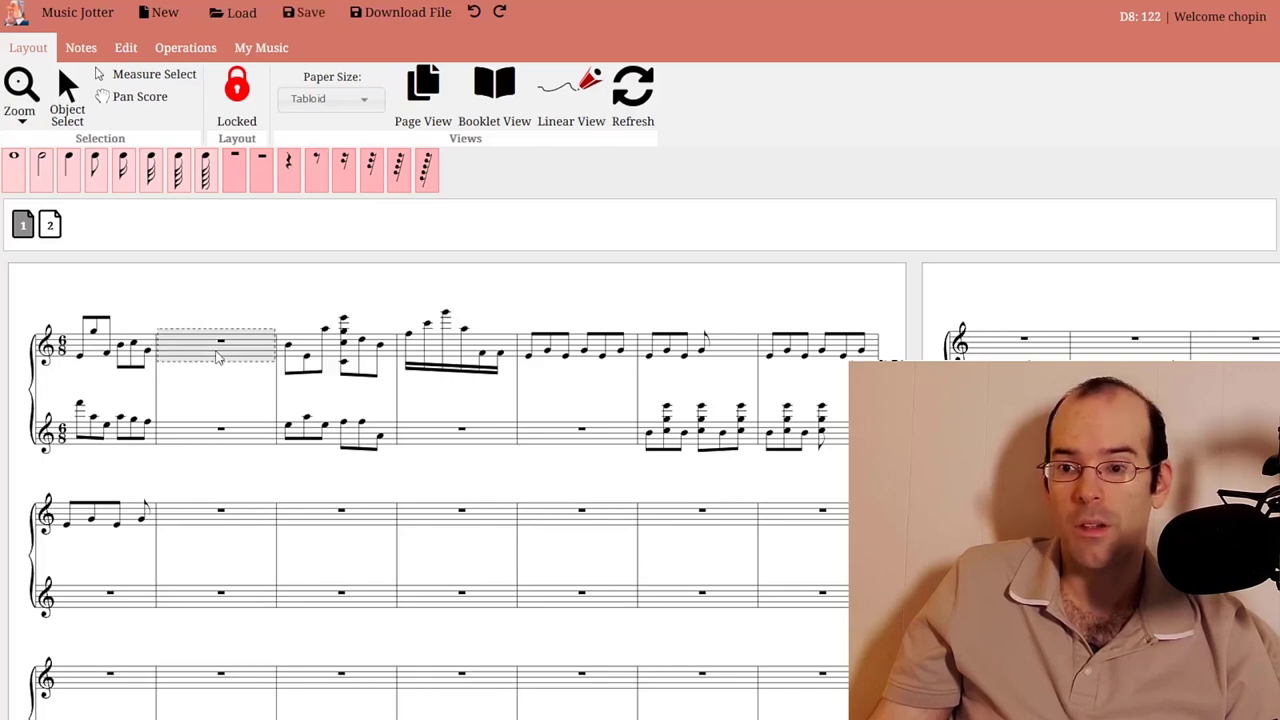
{"action": "key", "text": "Insert"}
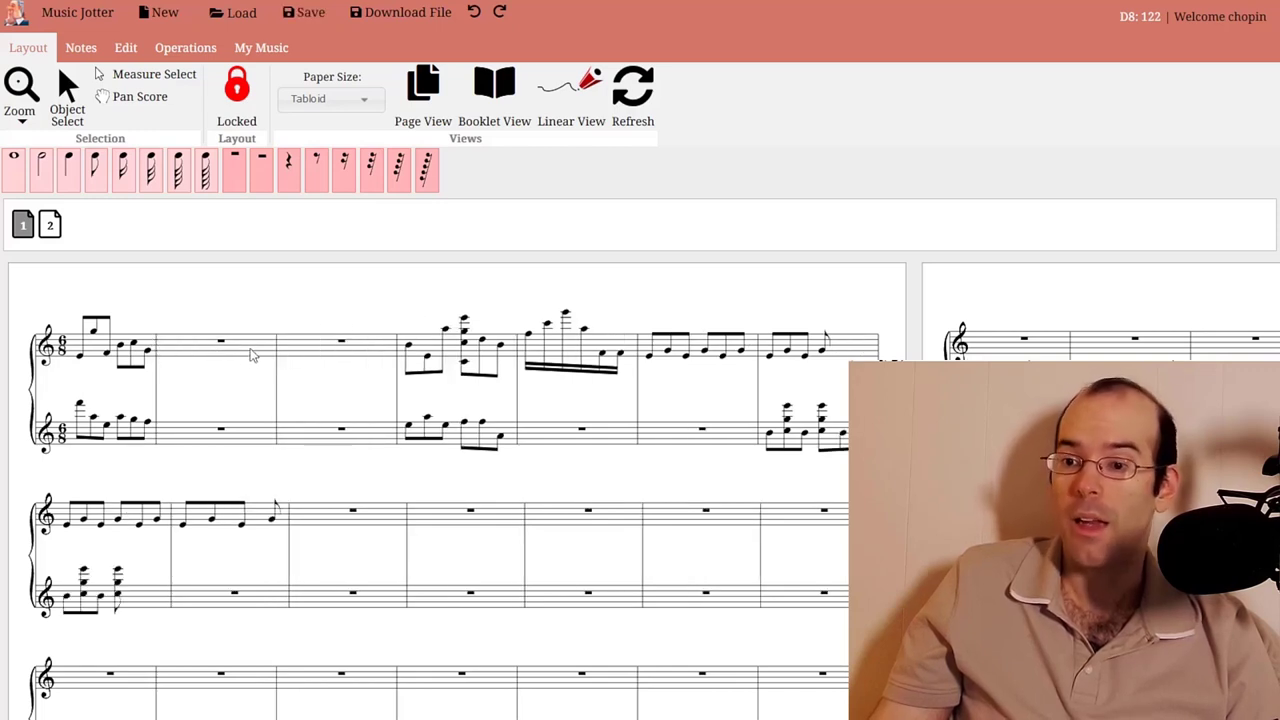
{"action": "left_click", "coordinate": [252, 355]}
{"action": "key", "text": "Insert"}
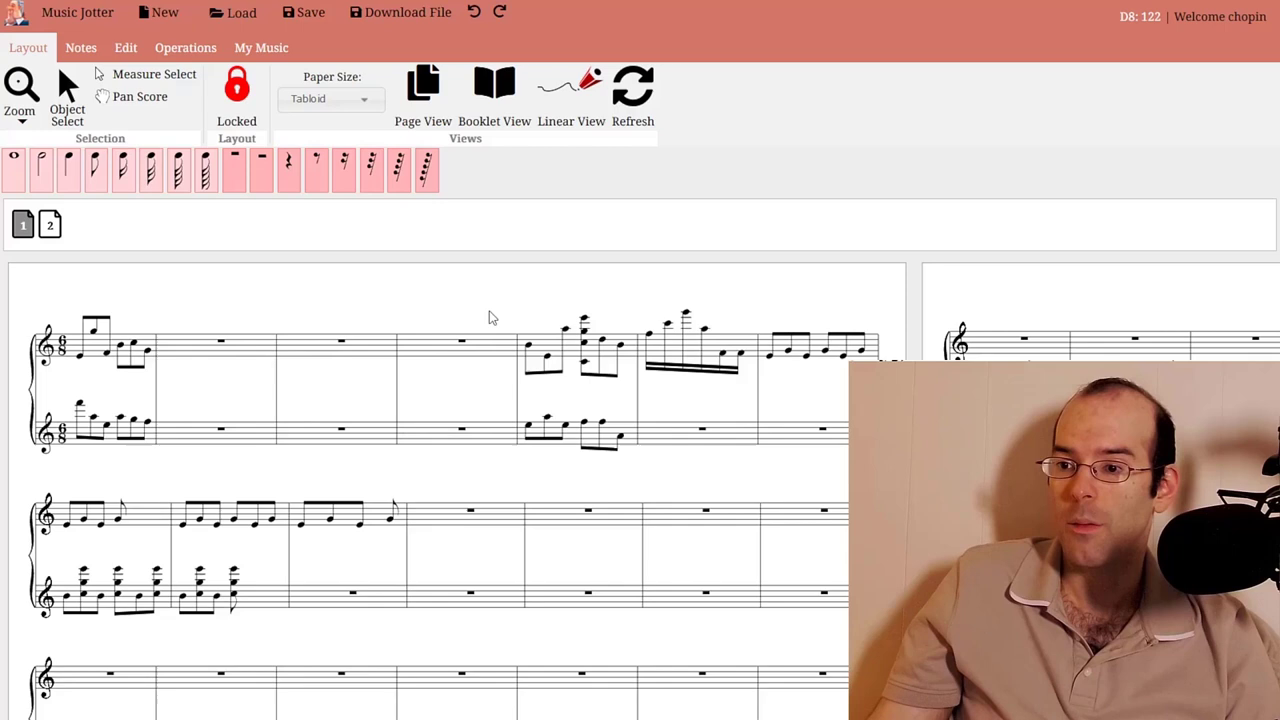
Select the three empty measures after the first measure across both staves and delete them
{"action": "left_click", "coordinate": [240, 357]}
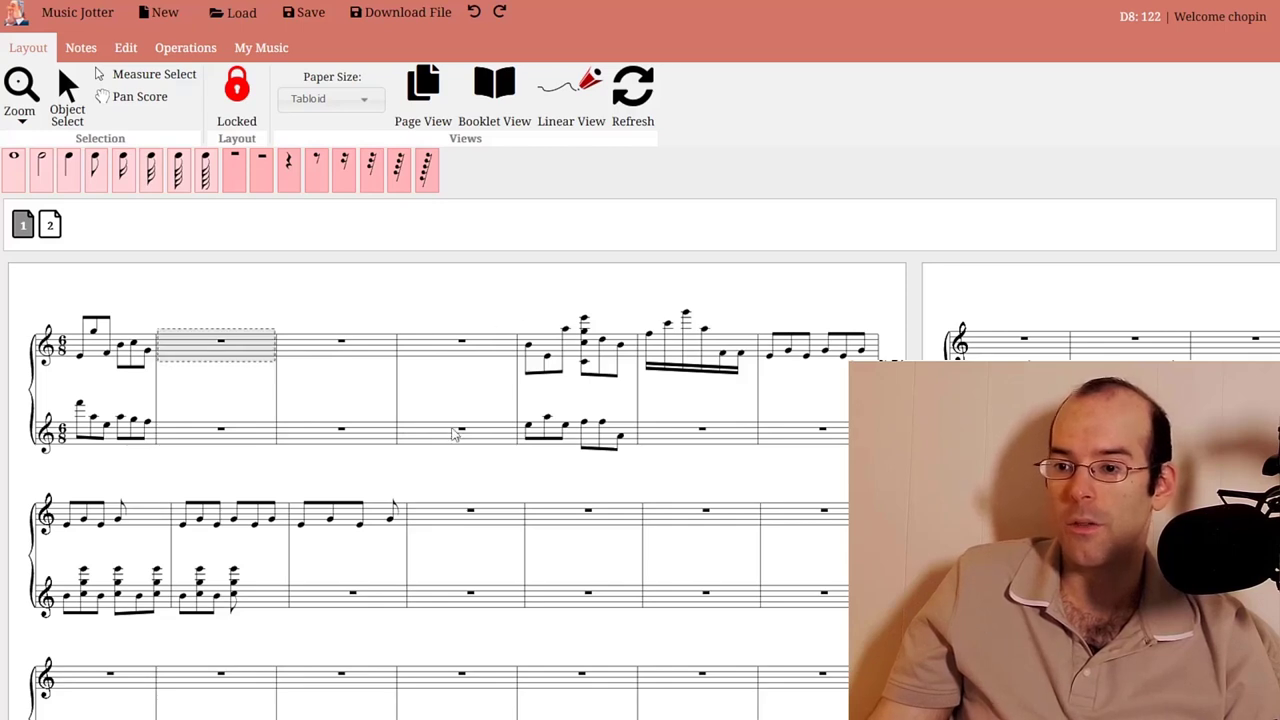
{"action": "left_click", "coordinate": [497, 440], "text": "shift"}
{"action": "right_click", "coordinate": [253, 352]}
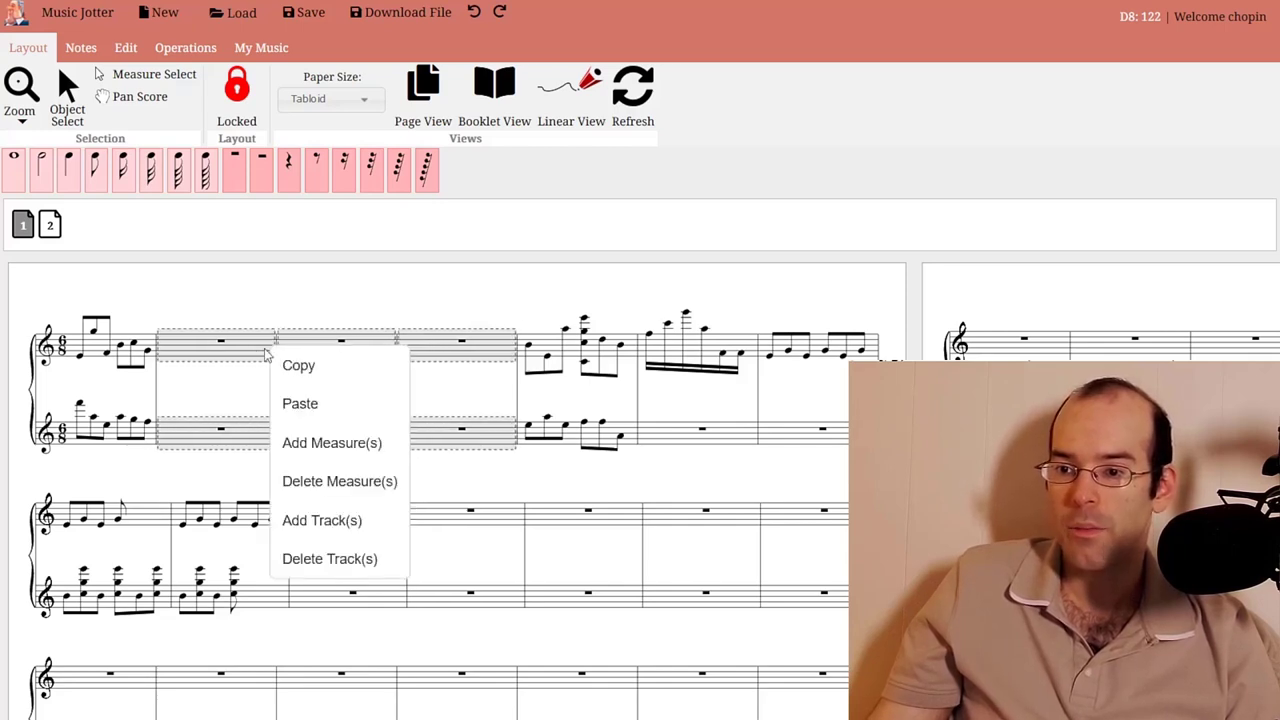
{"action": "left_click", "coordinate": [338, 482]}
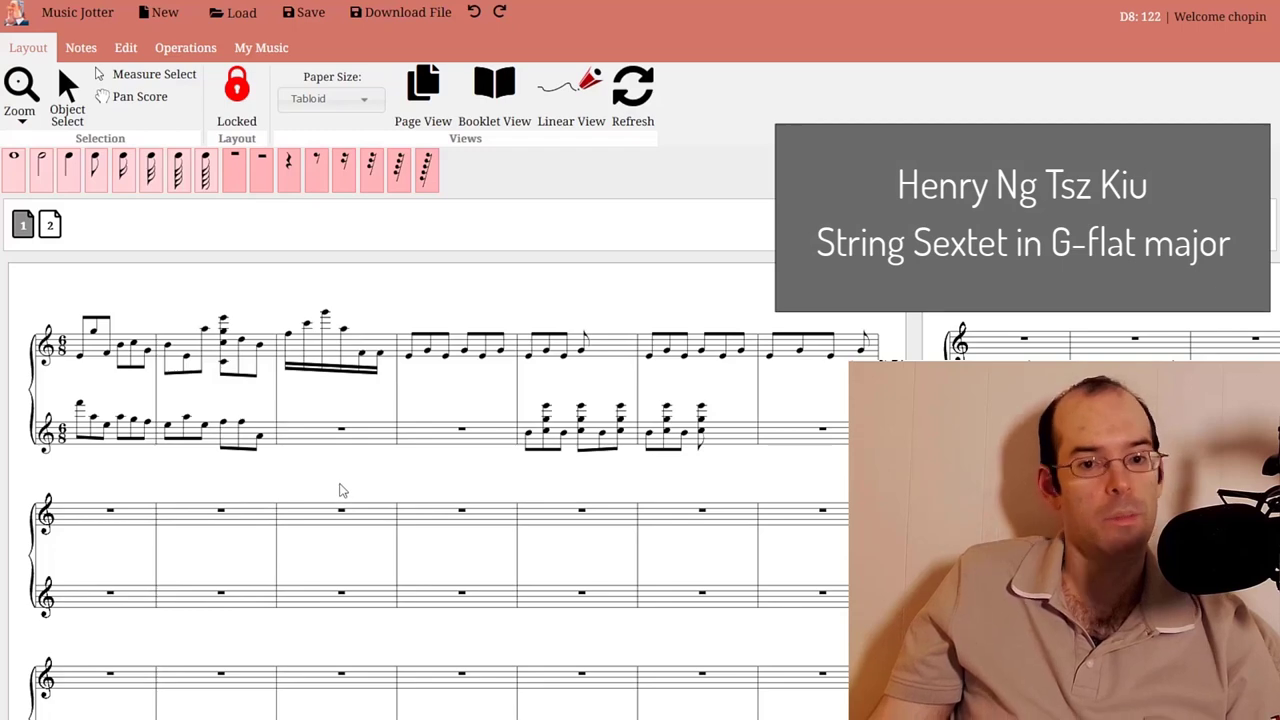
Select the upper staff's first three measures and add an empty measure after each of them
{"action": "left_click", "coordinate": [147, 347]}
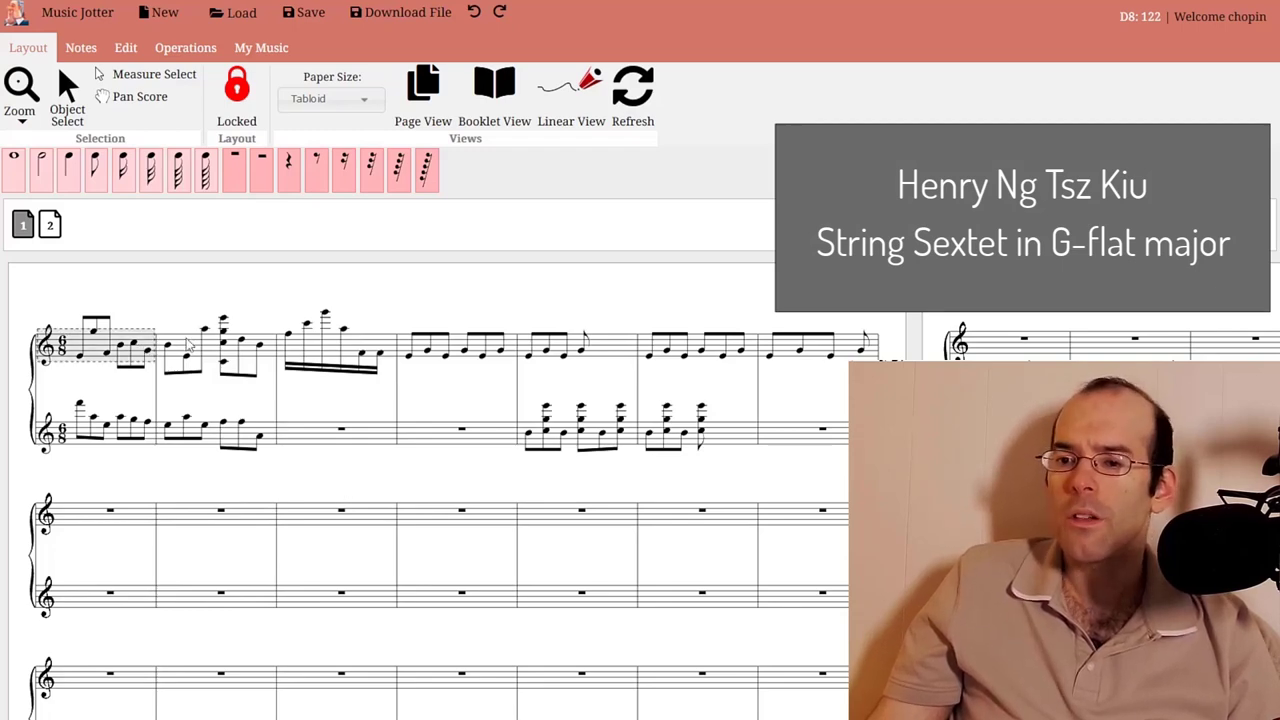
{"action": "left_click", "coordinate": [190, 345], "text": "ctrl"}
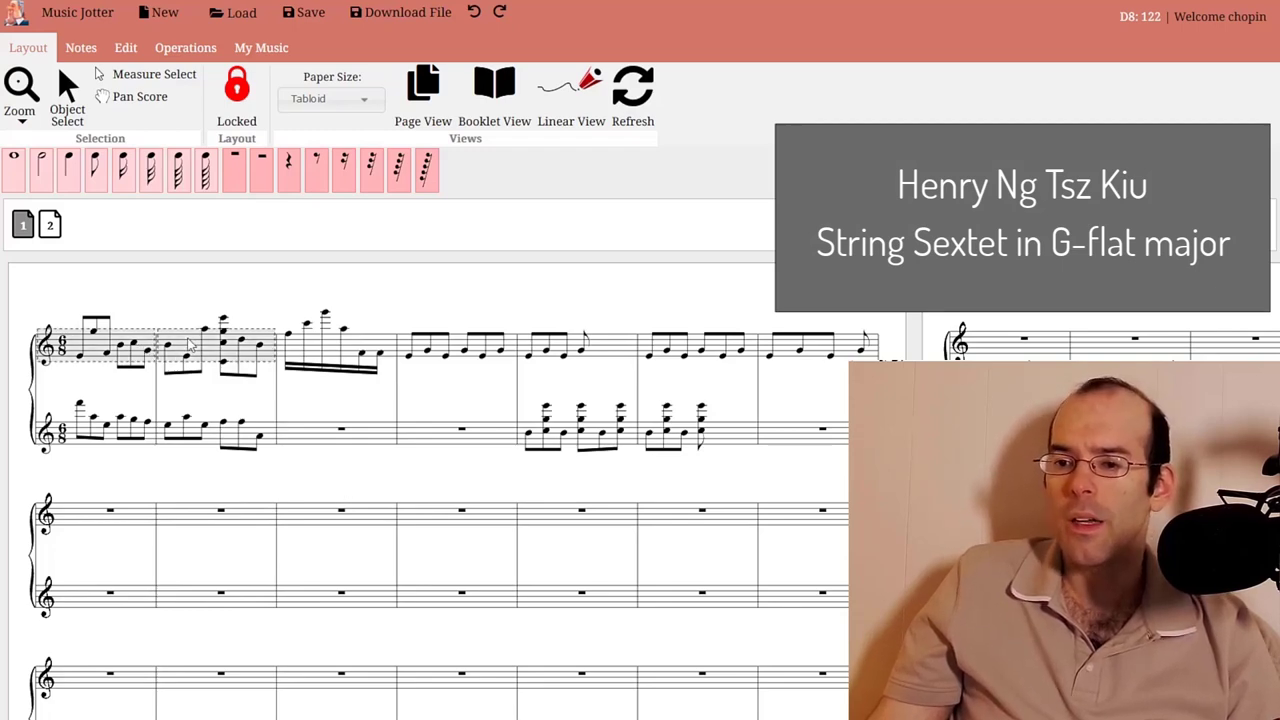
{"action": "left_click", "coordinate": [337, 355], "text": "shift"}
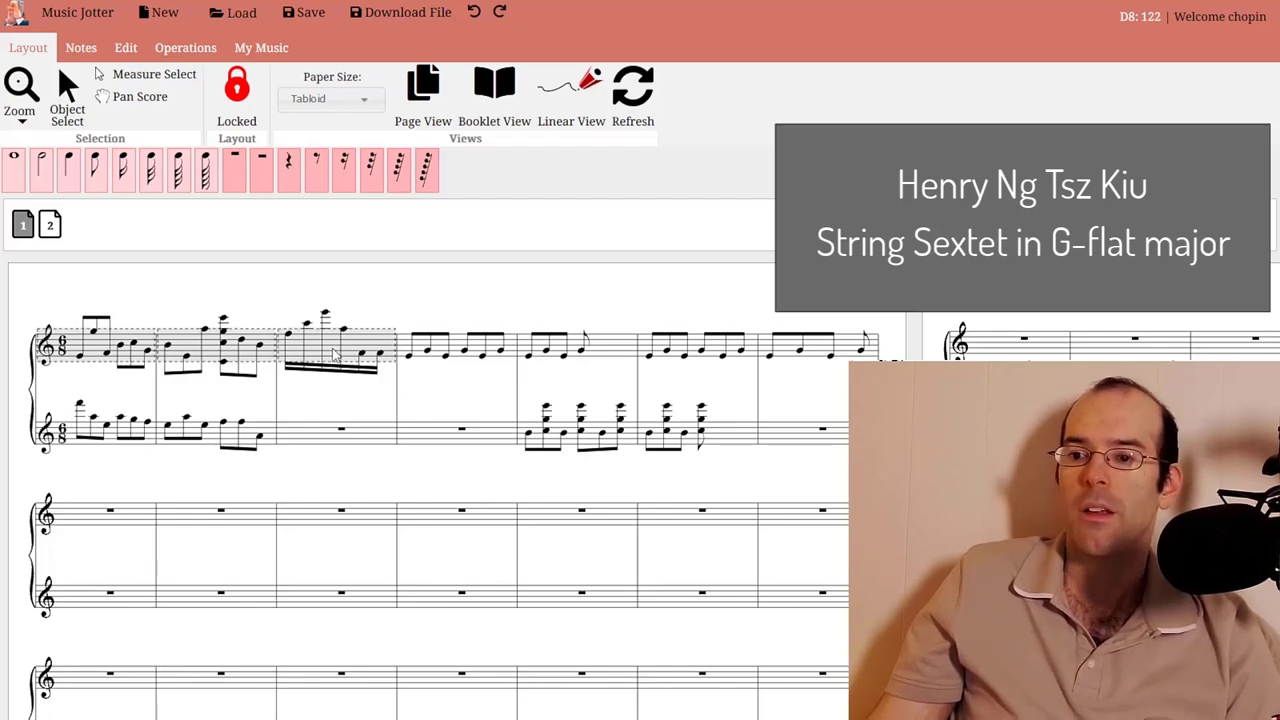
{"action": "right_click", "coordinate": [282, 338]}
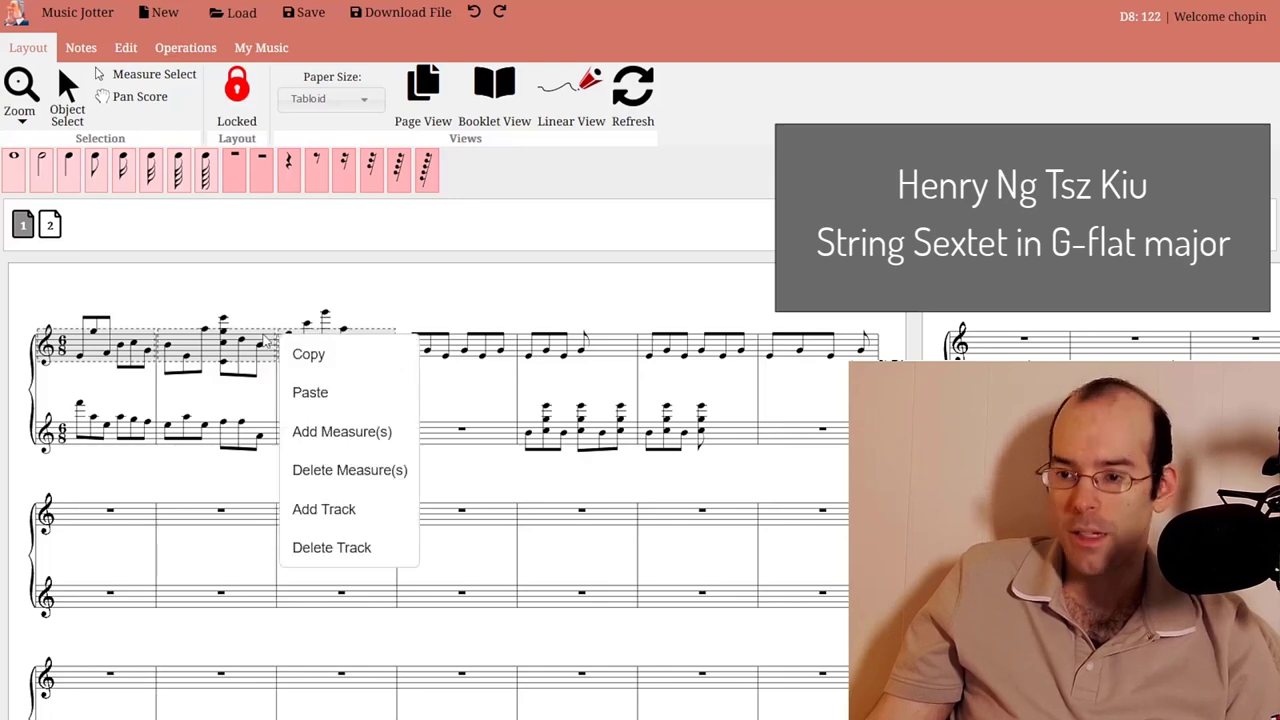
{"action": "left_click", "coordinate": [352, 431]}
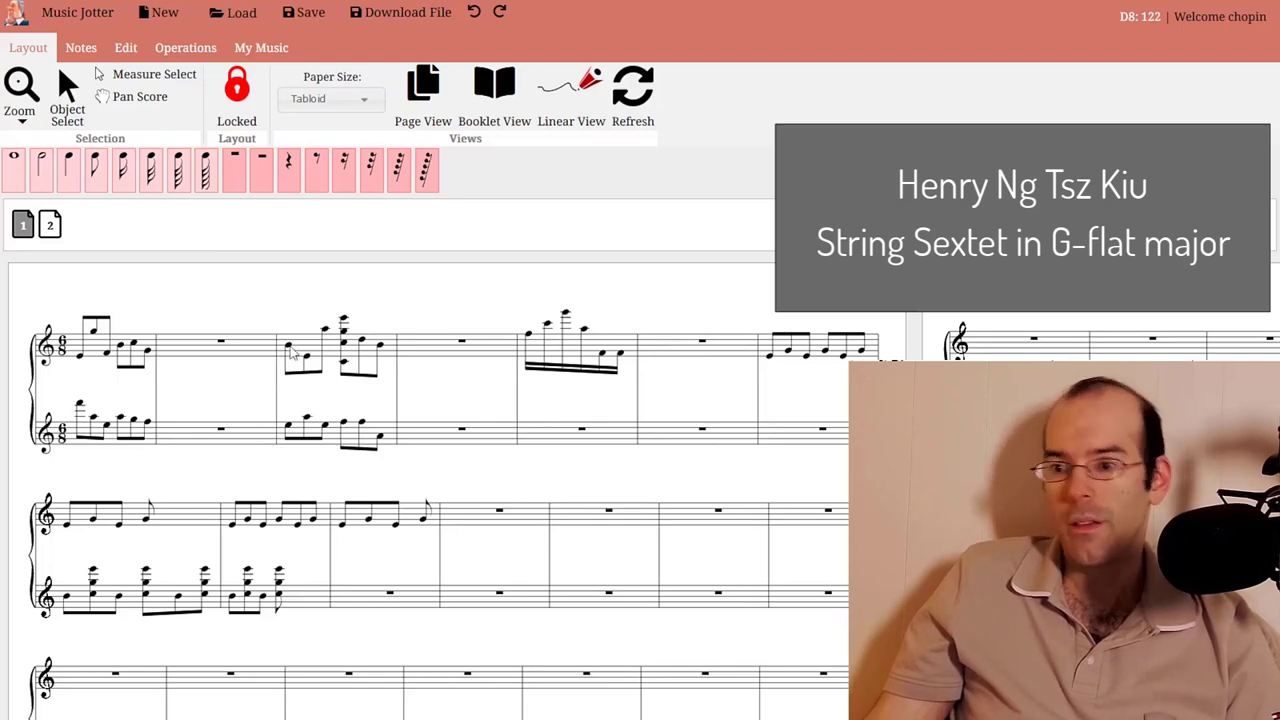
Select the three separate empty measures in the first system's upper staff and add a measure after each
{"action": "left_click", "coordinate": [220, 345]}
{"action": "left_click", "coordinate": [455, 343], "text": "ctrl"}
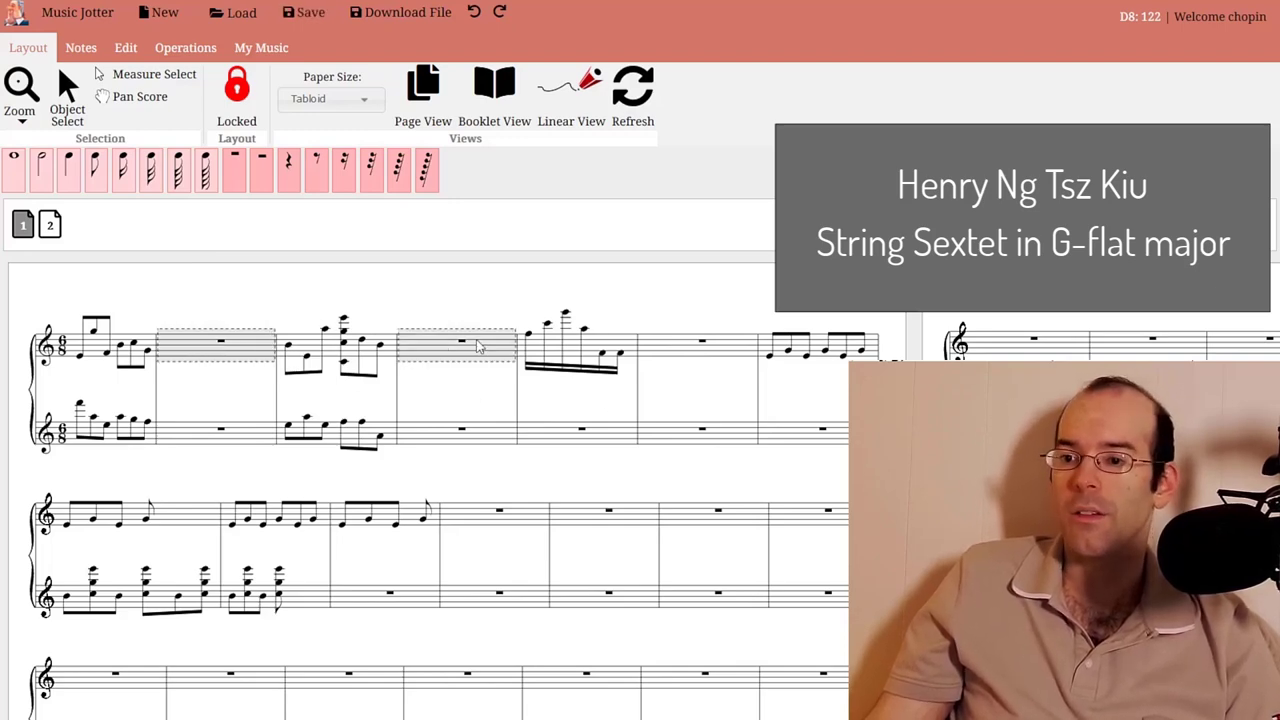
{"action": "left_click", "coordinate": [665, 343], "text": "ctrl"}
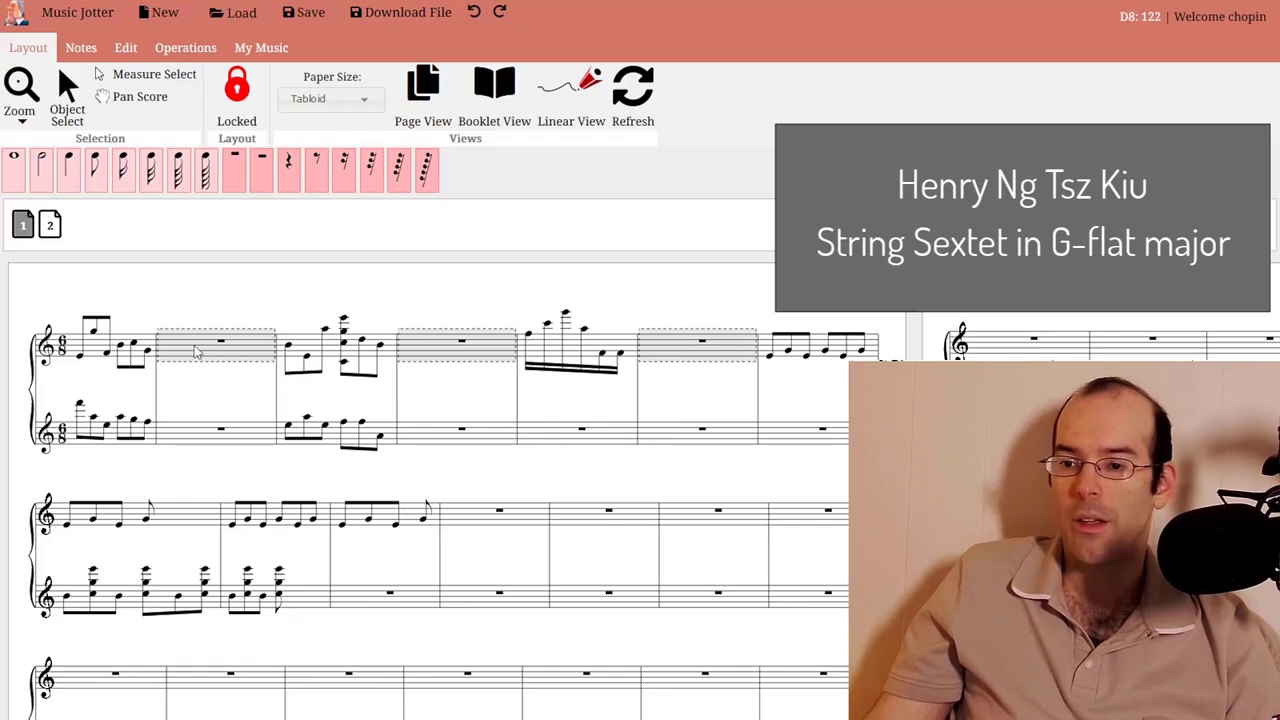
{"action": "right_click", "coordinate": [210, 345]}
{"action": "left_click", "coordinate": [280, 455]}
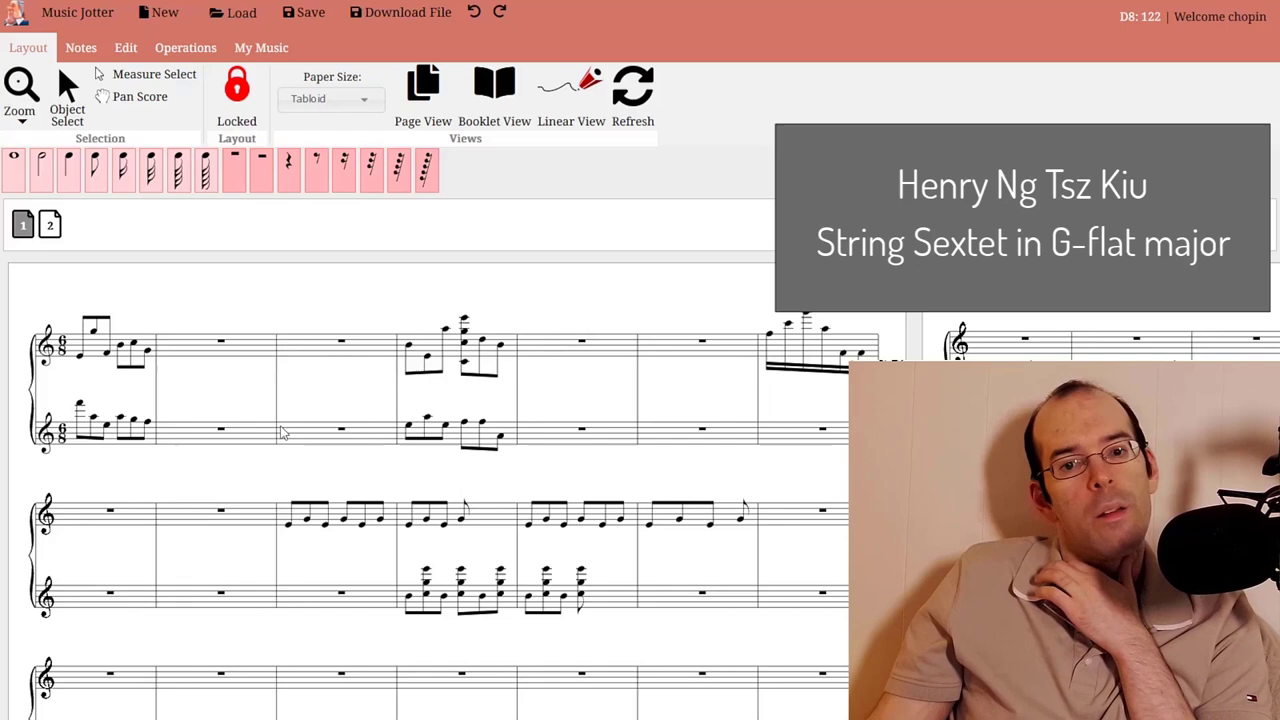
Select all six added empty measures across the first and second systems and delete them
{"action": "left_click", "coordinate": [257, 350]}
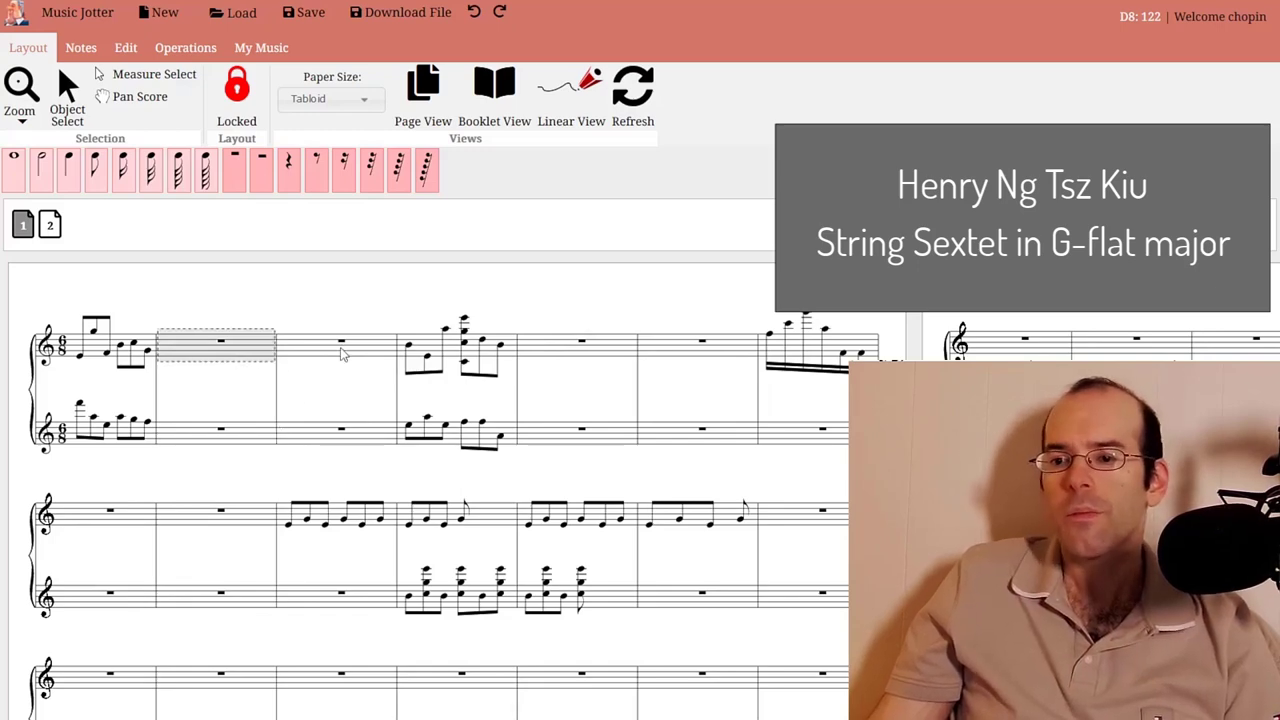
{"action": "left_click", "coordinate": [343, 349], "text": "shift"}
{"action": "left_click", "coordinate": [575, 350], "text": "shift"}
{"action": "left_click", "coordinate": [663, 346], "text": "shift"}
{"action": "left_click", "coordinate": [223, 517], "text": "shift"}
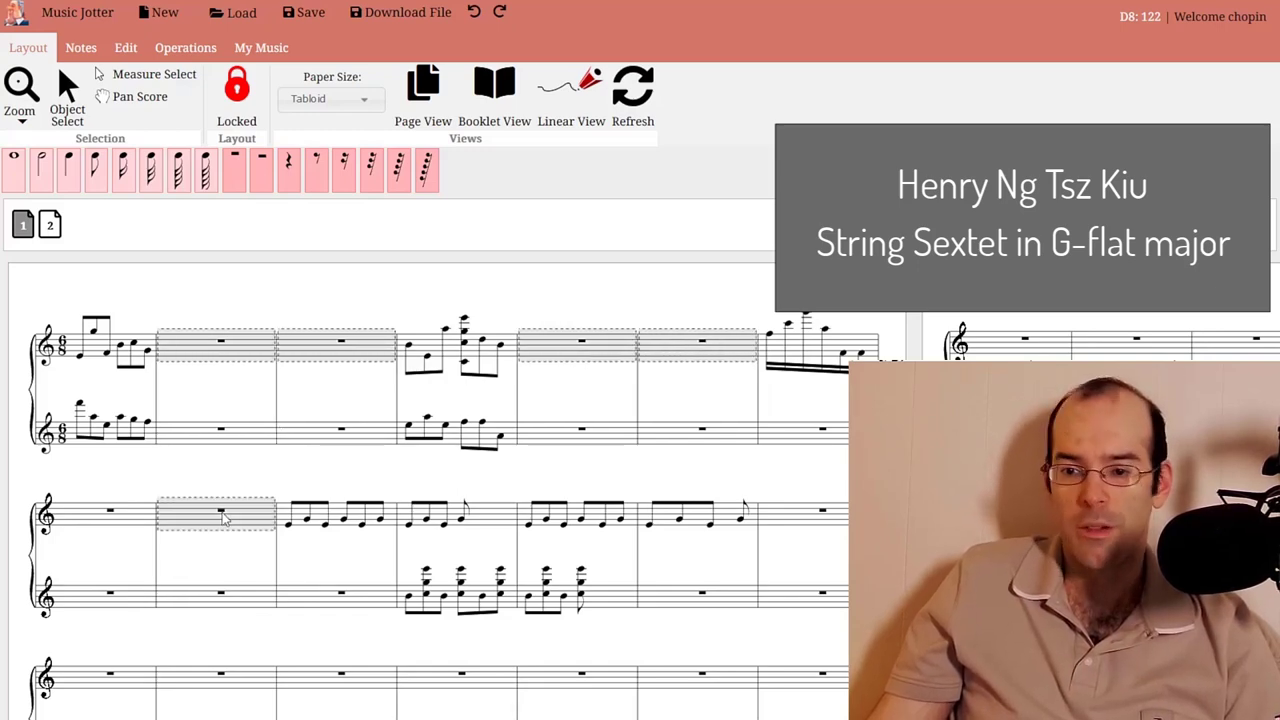
{"action": "left_click", "coordinate": [140, 527], "text": "shift"}
{"action": "right_click", "coordinate": [224, 518]}
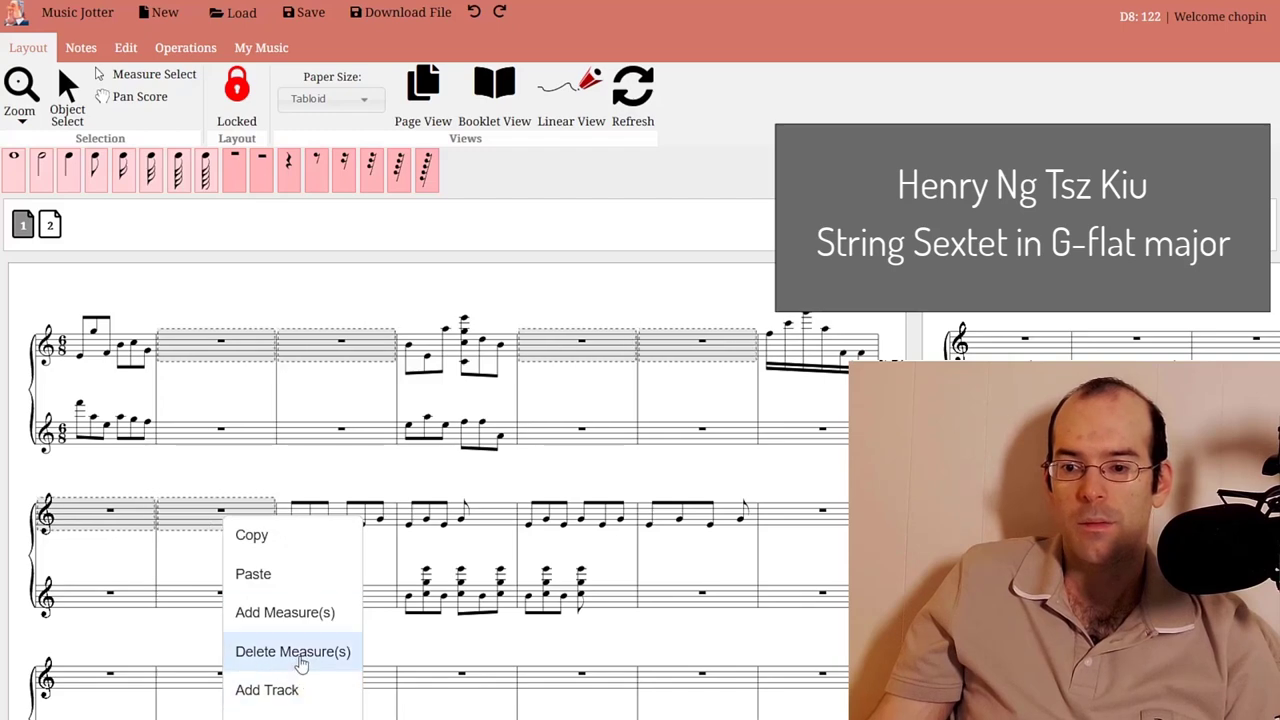
{"action": "left_click", "coordinate": [300, 658]}
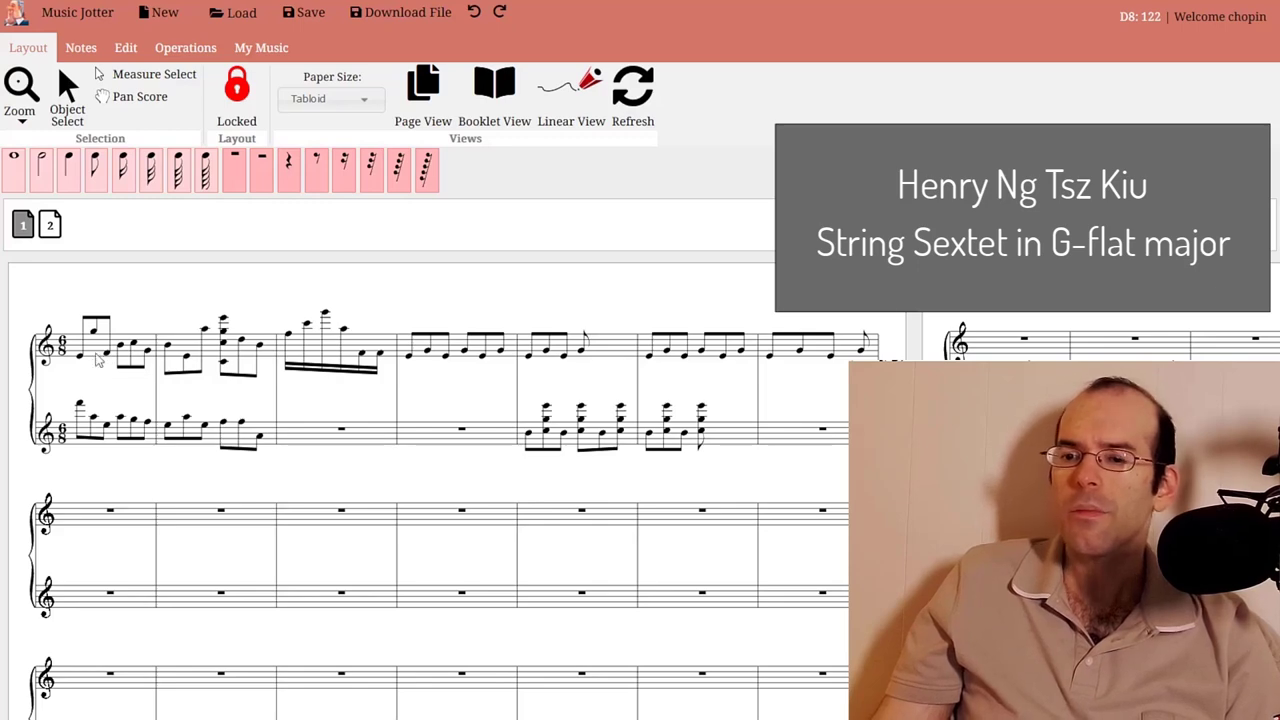
Select the first measure of both staves and add a new track below each
{"action": "left_click_drag", "start_coordinate": [98, 362], "coordinate": [115, 440]}
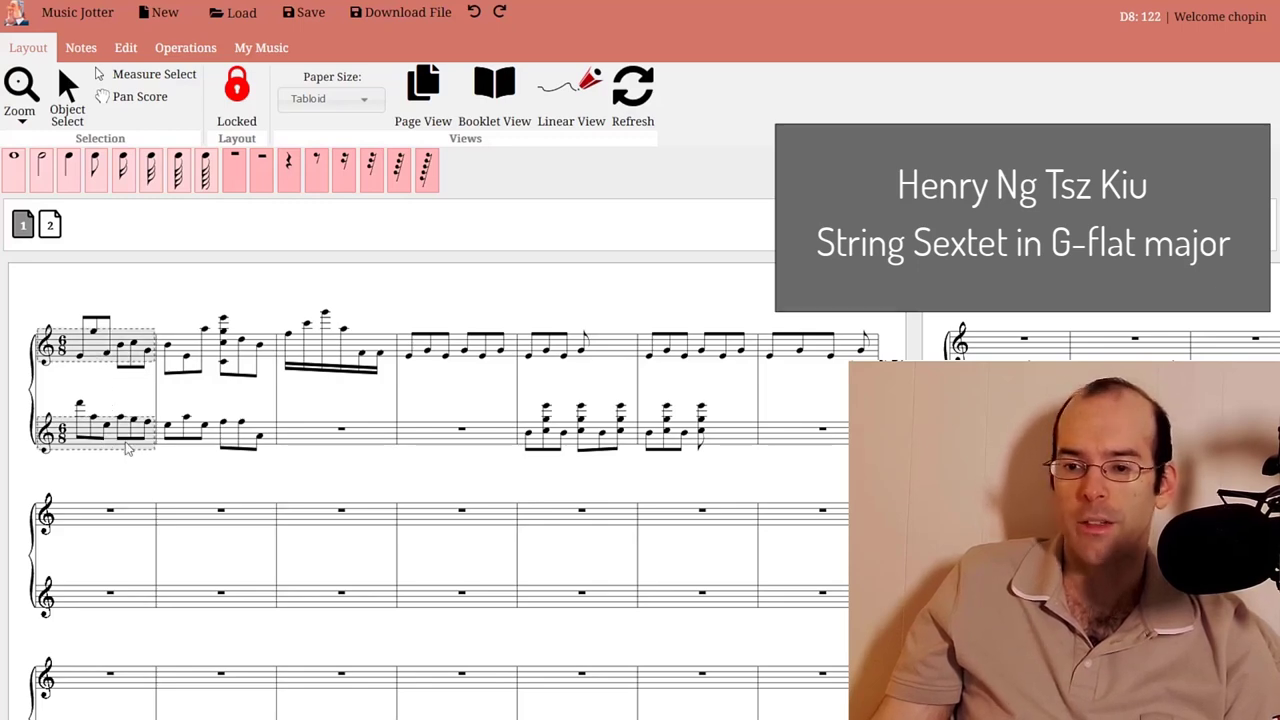
{"action": "right_click", "coordinate": [129, 449]}
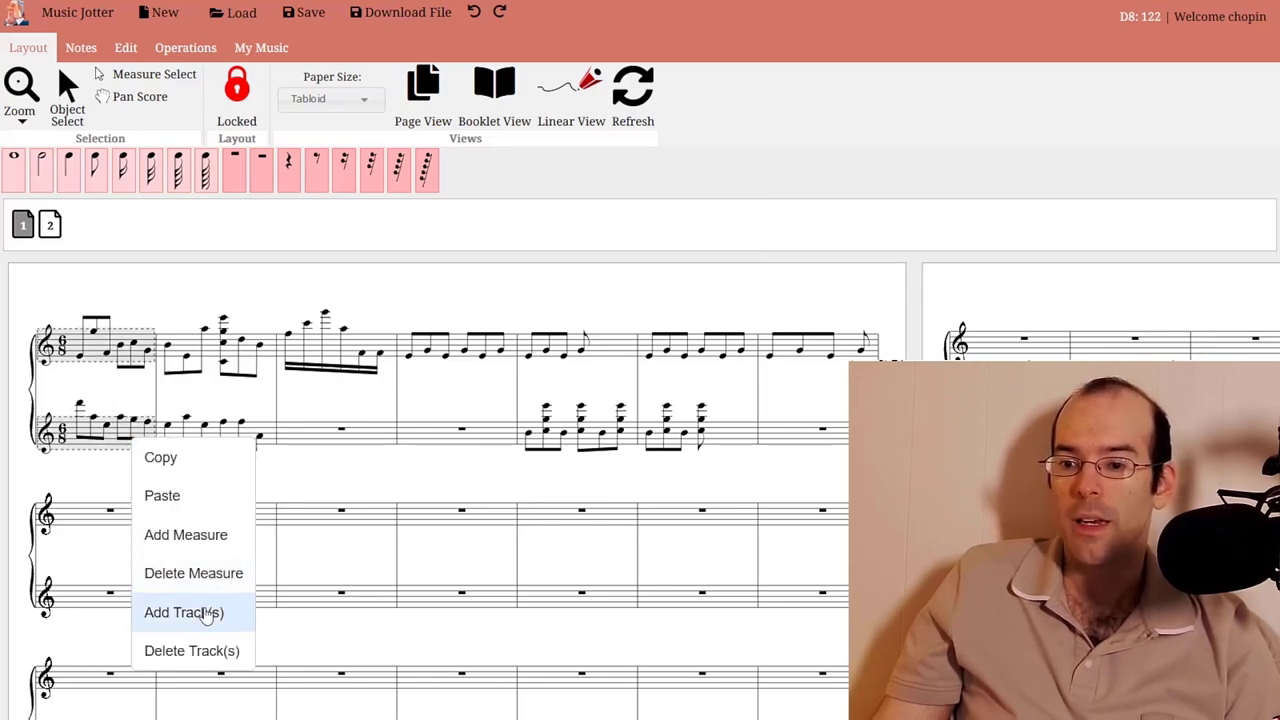
{"action": "left_click", "coordinate": [207, 613]}
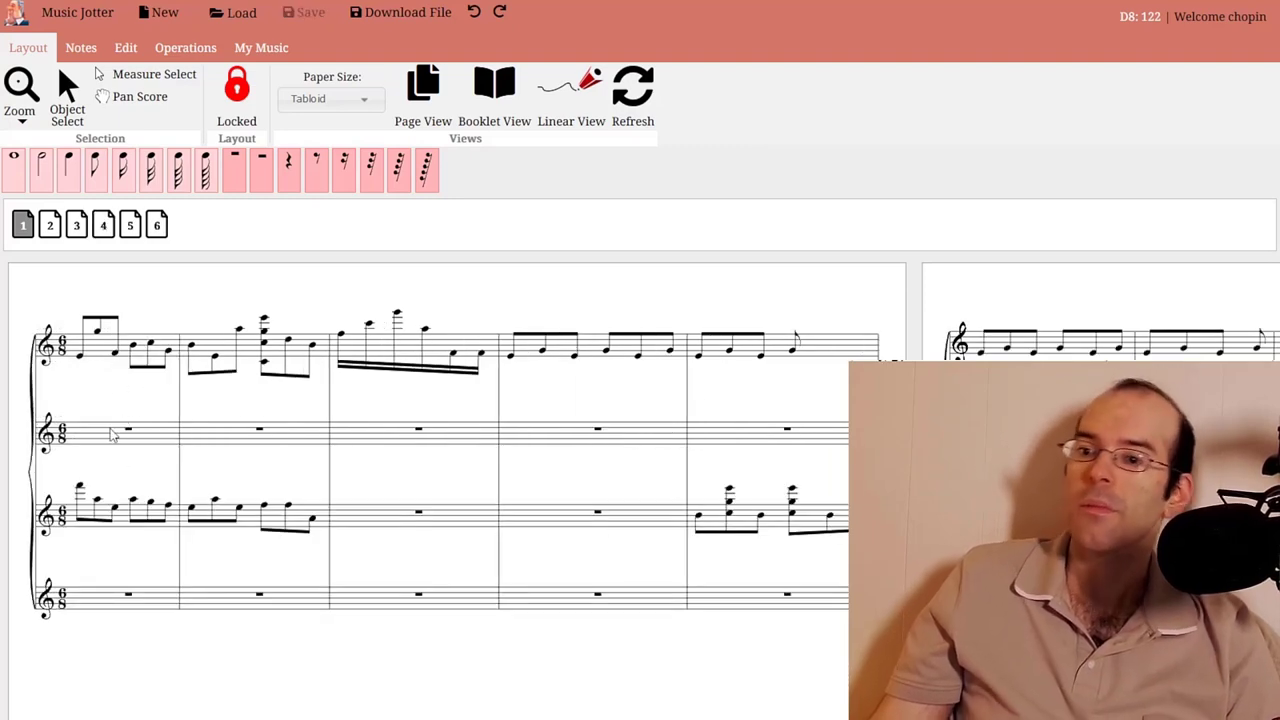
Select the first measure of the two empty added staves and delete both tracks
{"action": "left_click", "coordinate": [113, 434]}
{"action": "left_click", "coordinate": [112, 598], "text": "ctrl"}
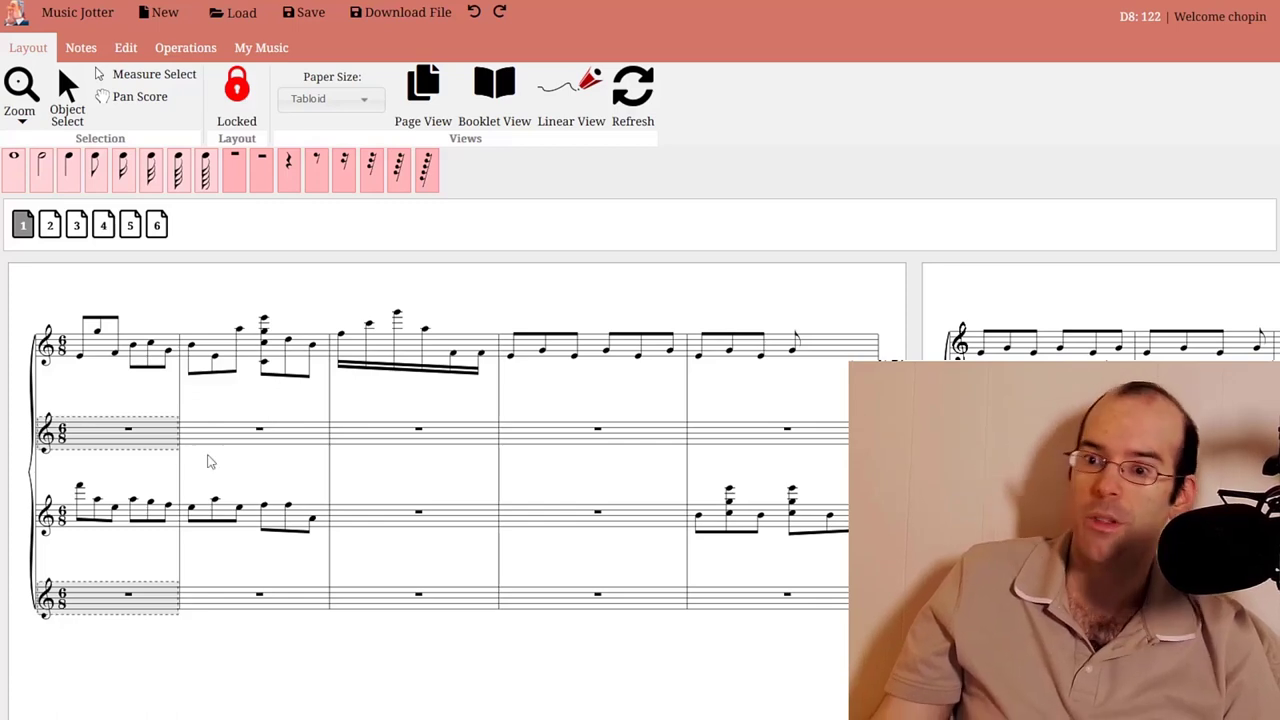
{"action": "right_click", "coordinate": [158, 438]}
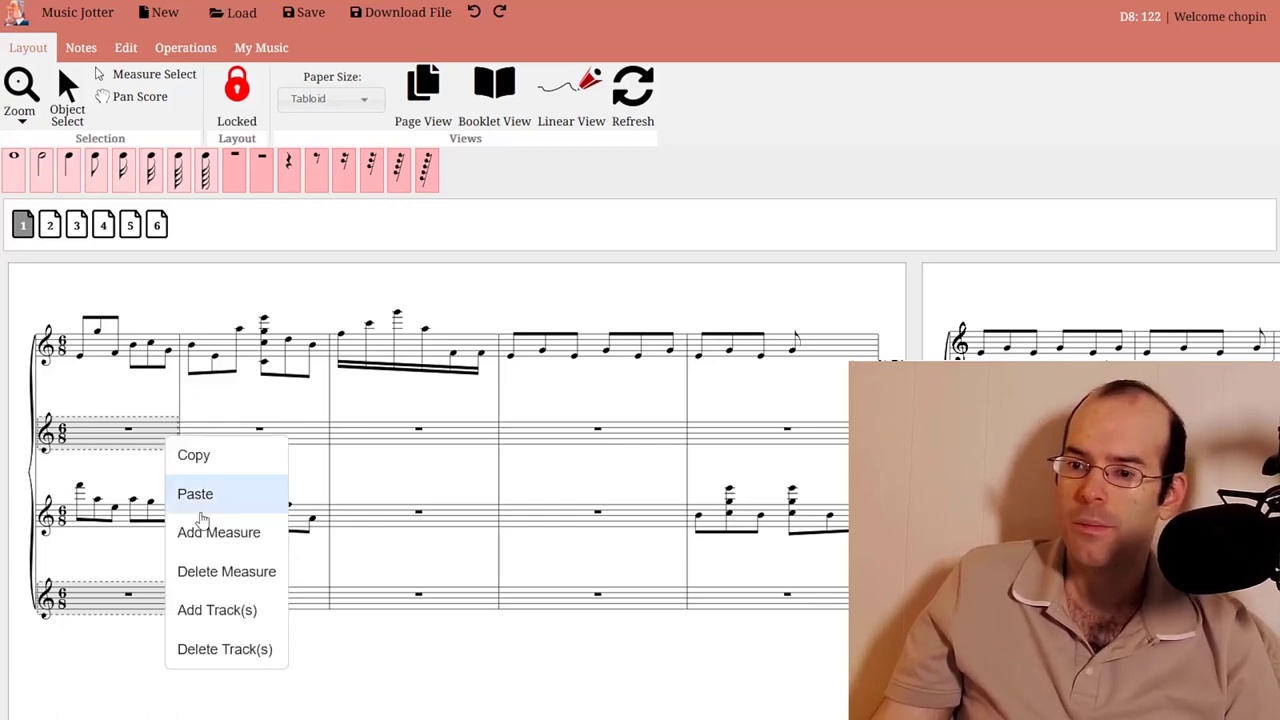
{"action": "left_click", "coordinate": [232, 650]}
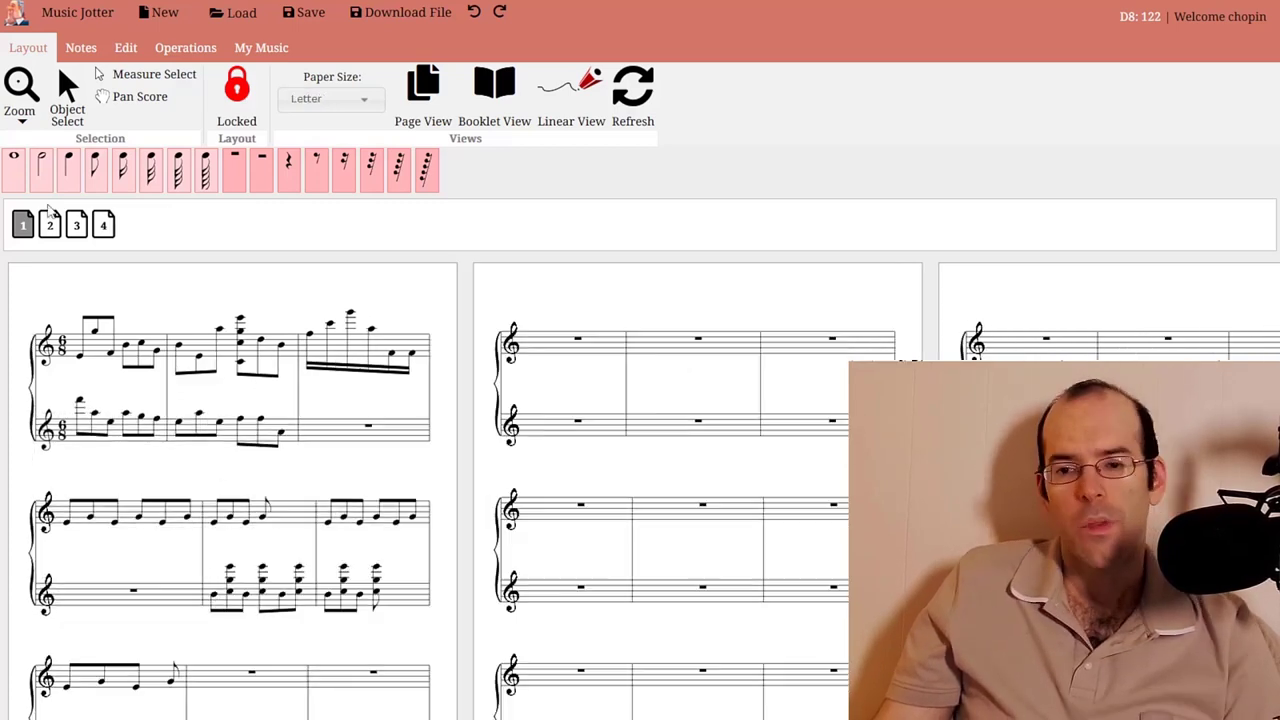
Switch to Page View and show pages 3 and 4 of the score
{"action": "left_click", "coordinate": [418, 90]}
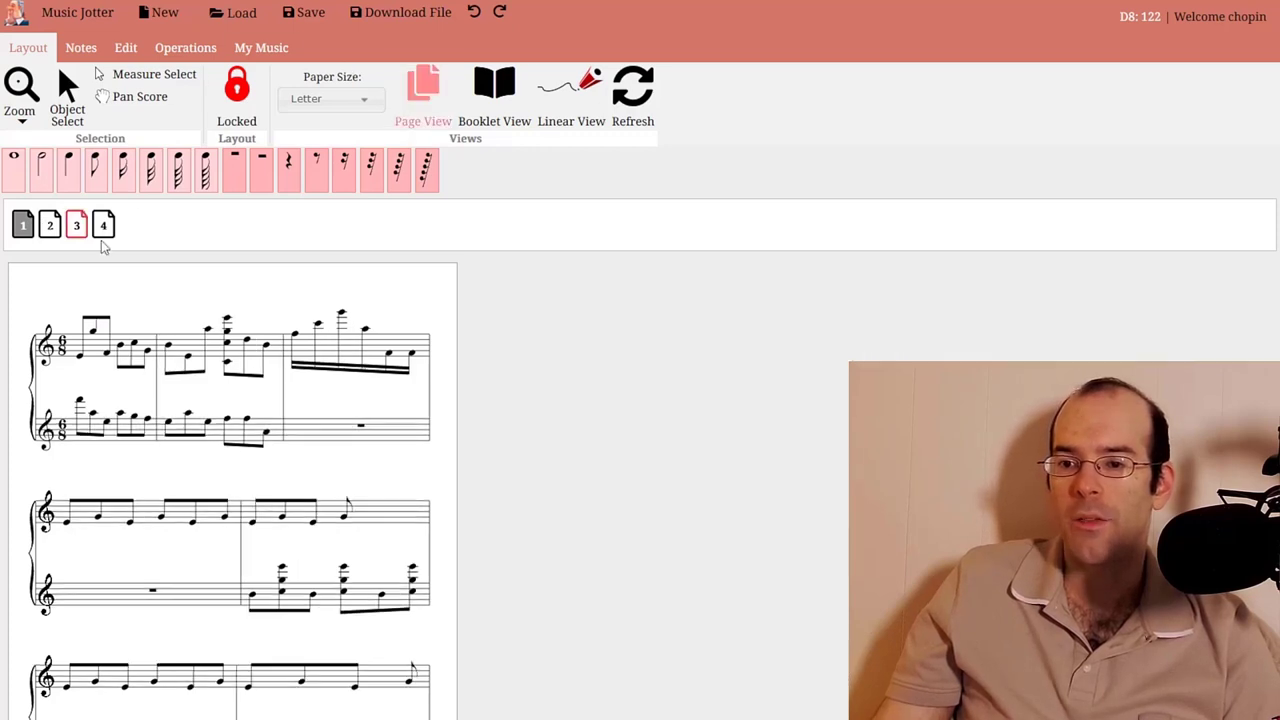
{"action": "left_click", "coordinate": [78, 228]}
{"action": "left_click", "coordinate": [103, 225]}
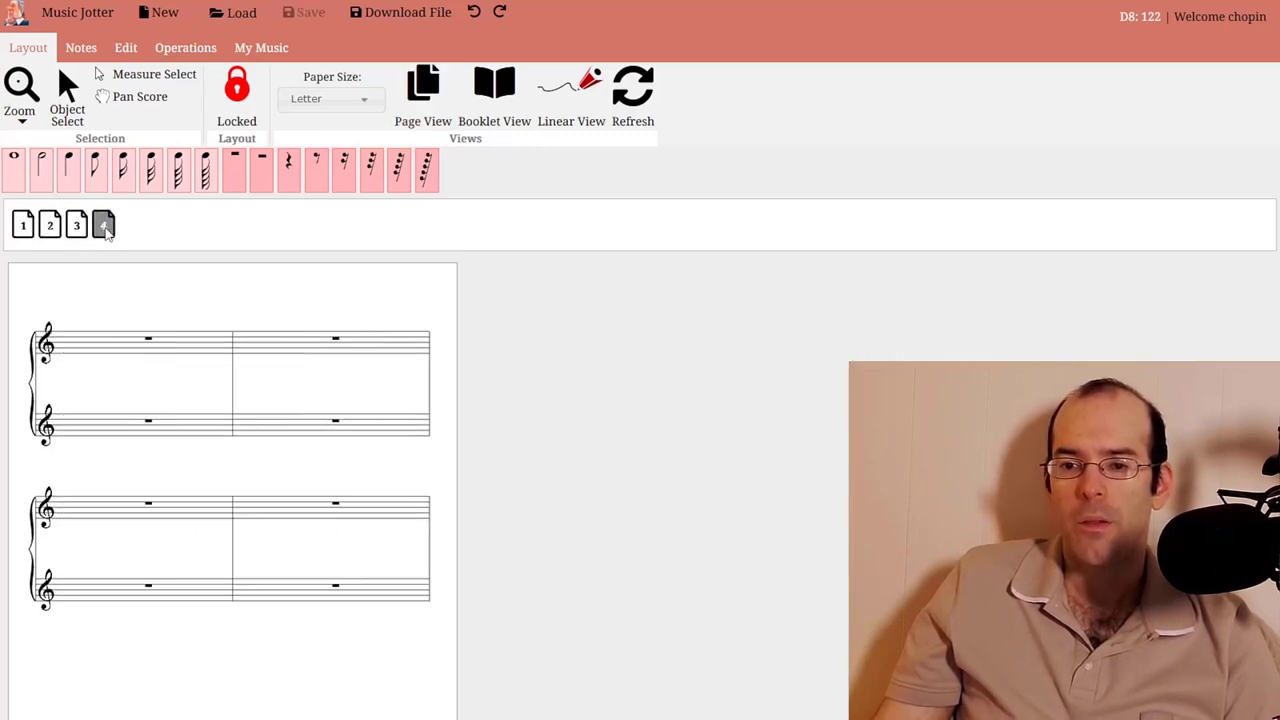
Look through pages 1 to 4 of the score and return to page 1
{"action": "left_click", "coordinate": [76, 225]}
{"action": "left_click", "coordinate": [49, 225]}
{"action": "left_click", "coordinate": [30, 229]}
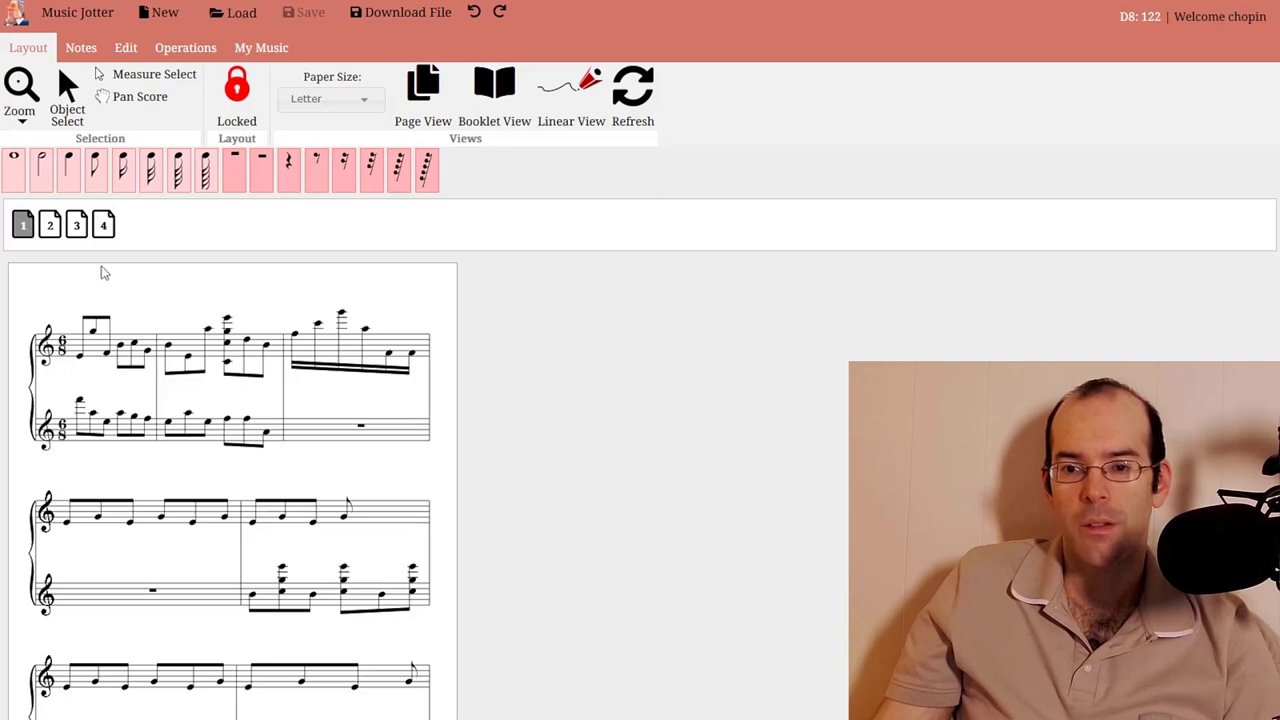
{"action": "left_click", "coordinate": [78, 228]}
{"action": "left_click", "coordinate": [103, 225]}
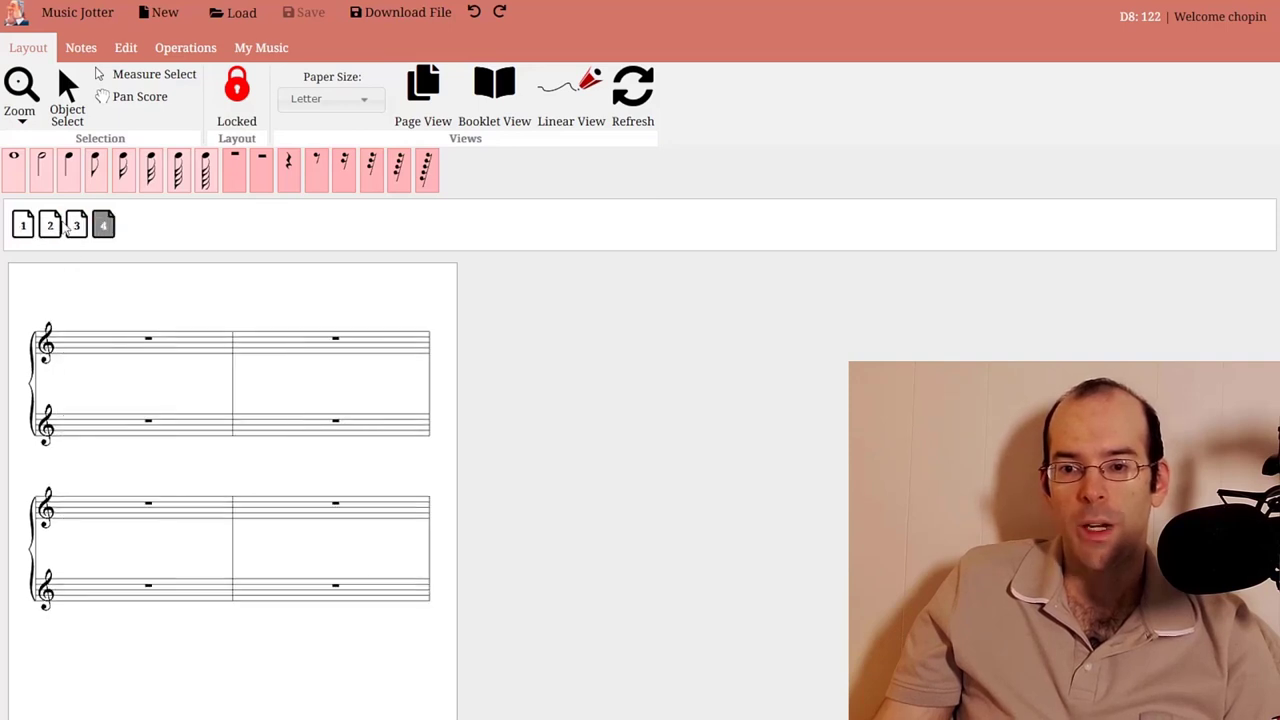
{"action": "left_click", "coordinate": [25, 226]}
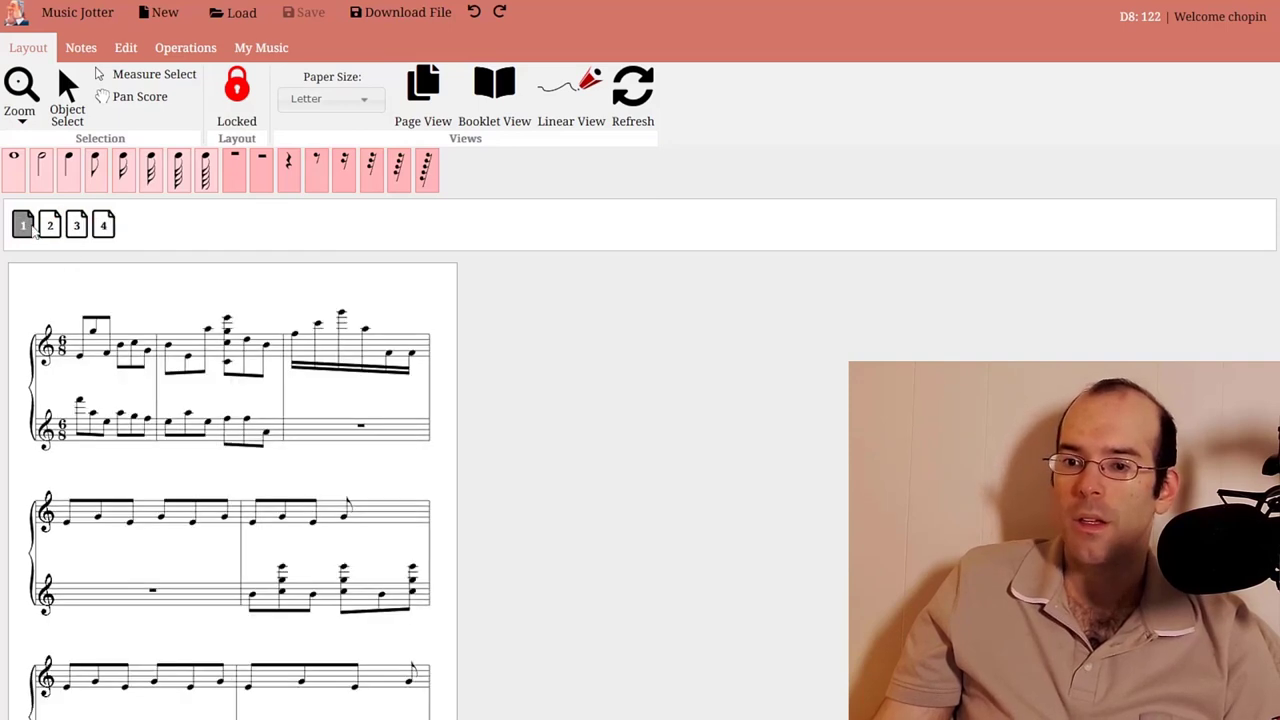
{"action": "left_click", "coordinate": [49, 225]}
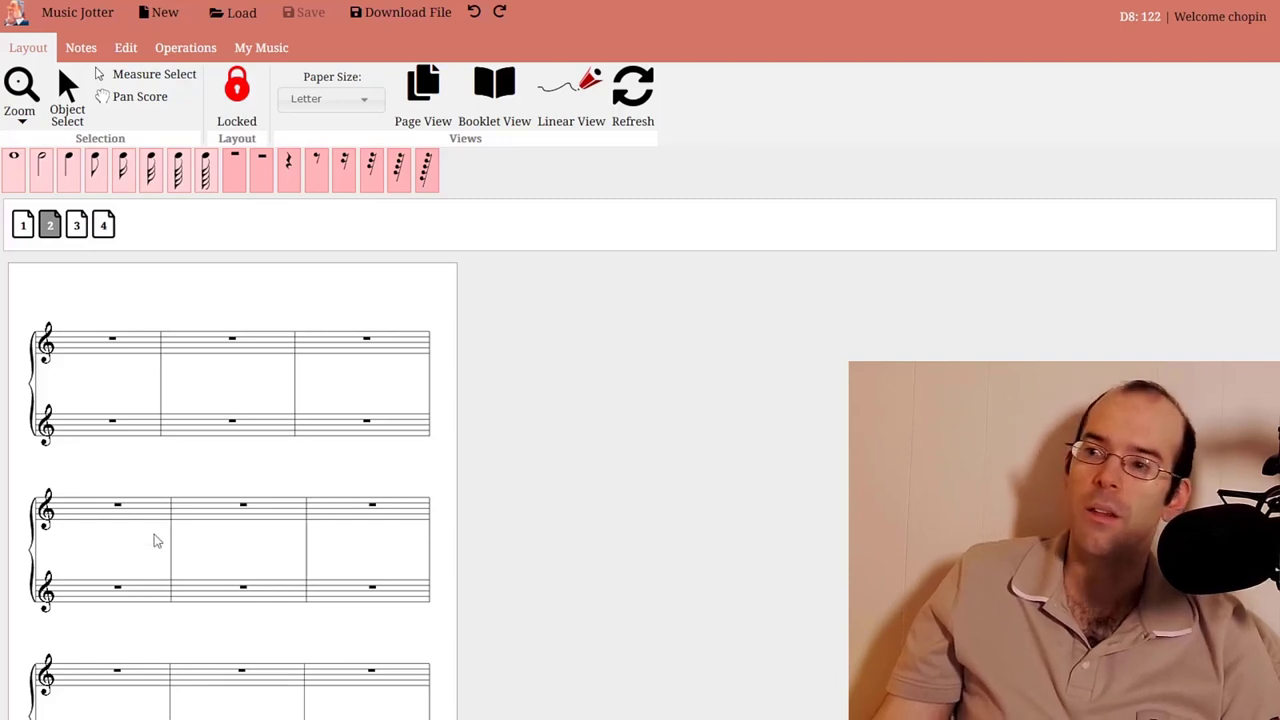
{"action": "left_click", "coordinate": [23, 225]}
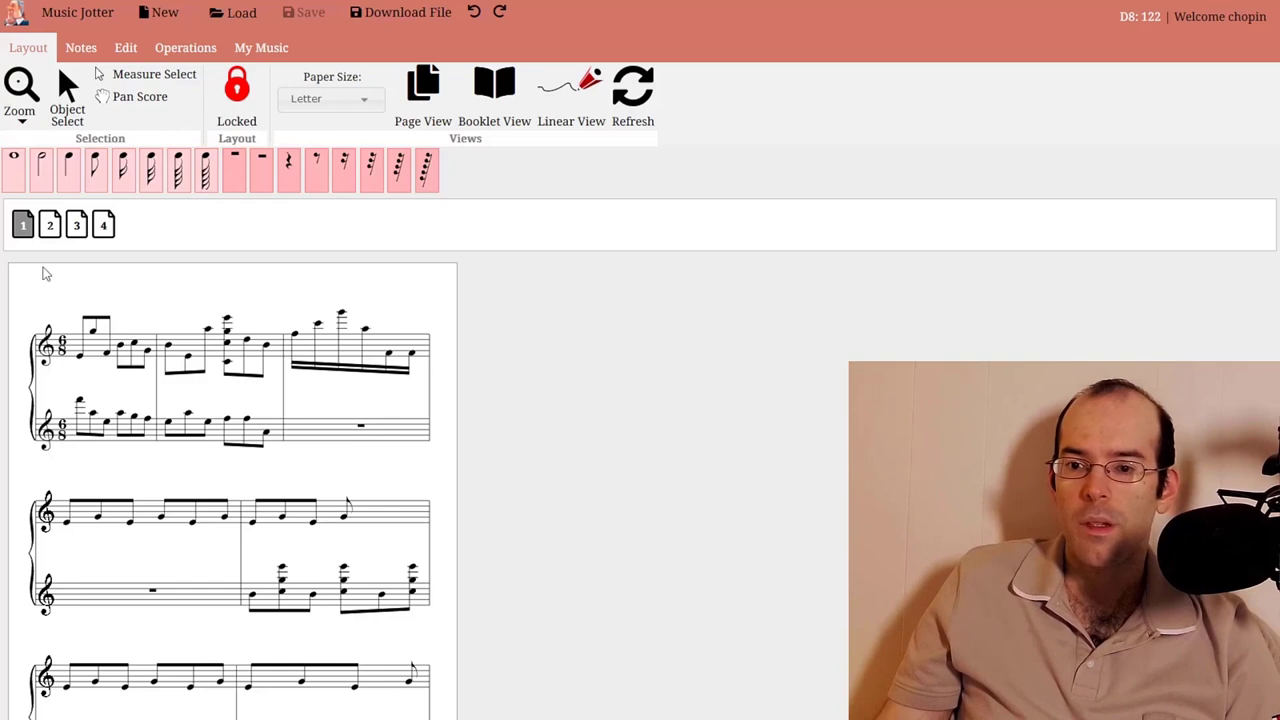
Select all the notes on page 1 and delete them
{"action": "left_click_drag", "start_coordinate": [43, 268], "coordinate": [550, 718]}
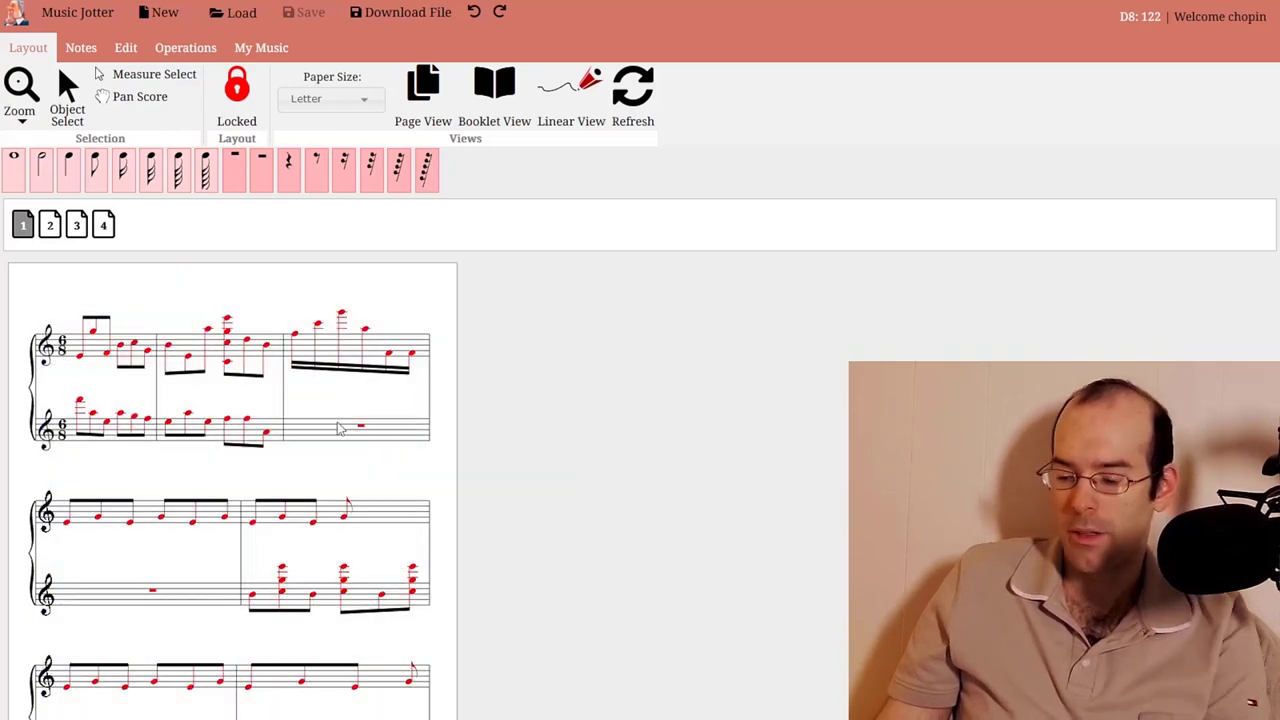
{"action": "key", "text": "Delete"}
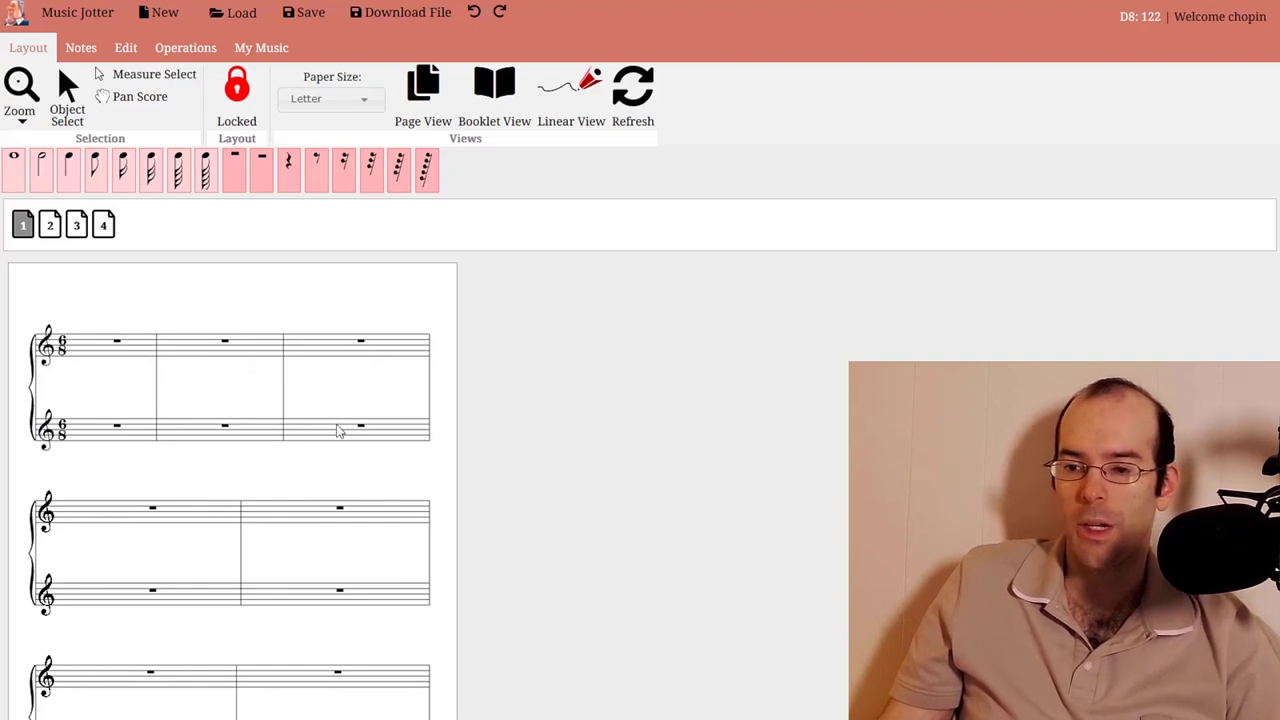
Undo and redo the deletion of the notes twice, then save the score with page 1 cleared
{"action": "key", "text": "ctrl+z"}
{"action": "key", "text": "ctrl+y"}
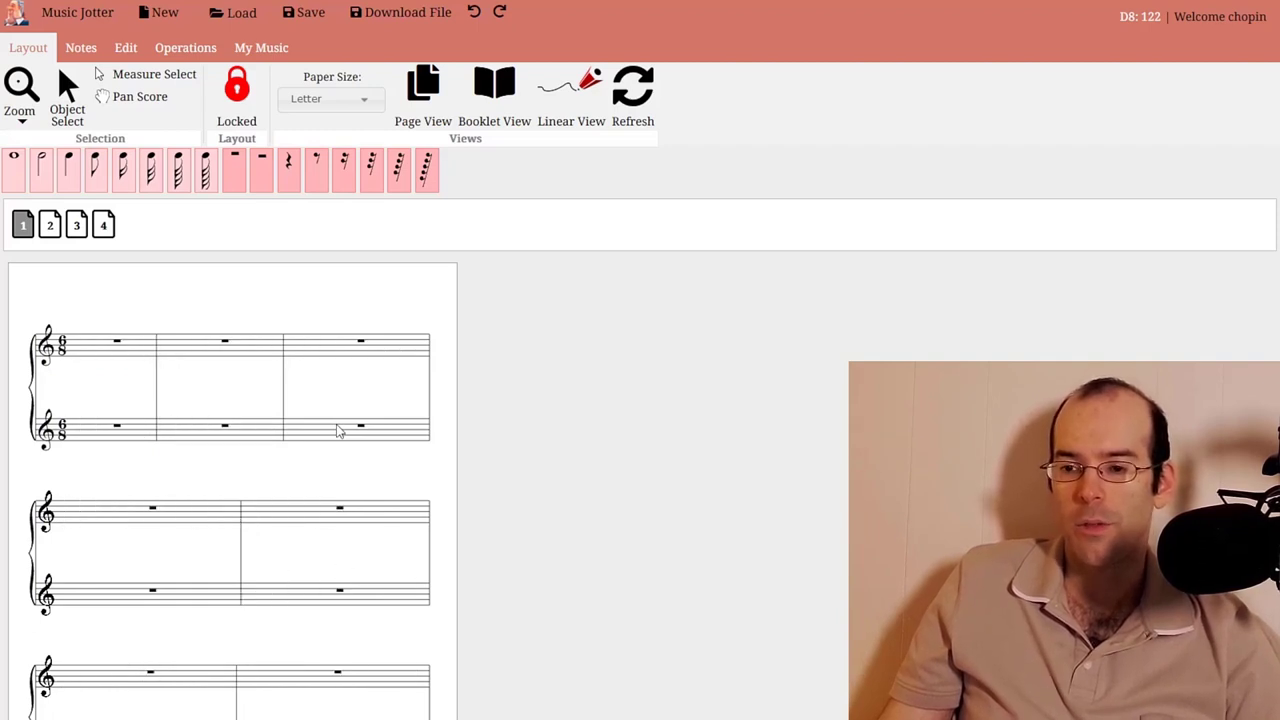
{"action": "key", "text": "ctrl+z"}
{"action": "key", "text": "ctrl+y"}
{"action": "key", "text": "ctrl+s"}
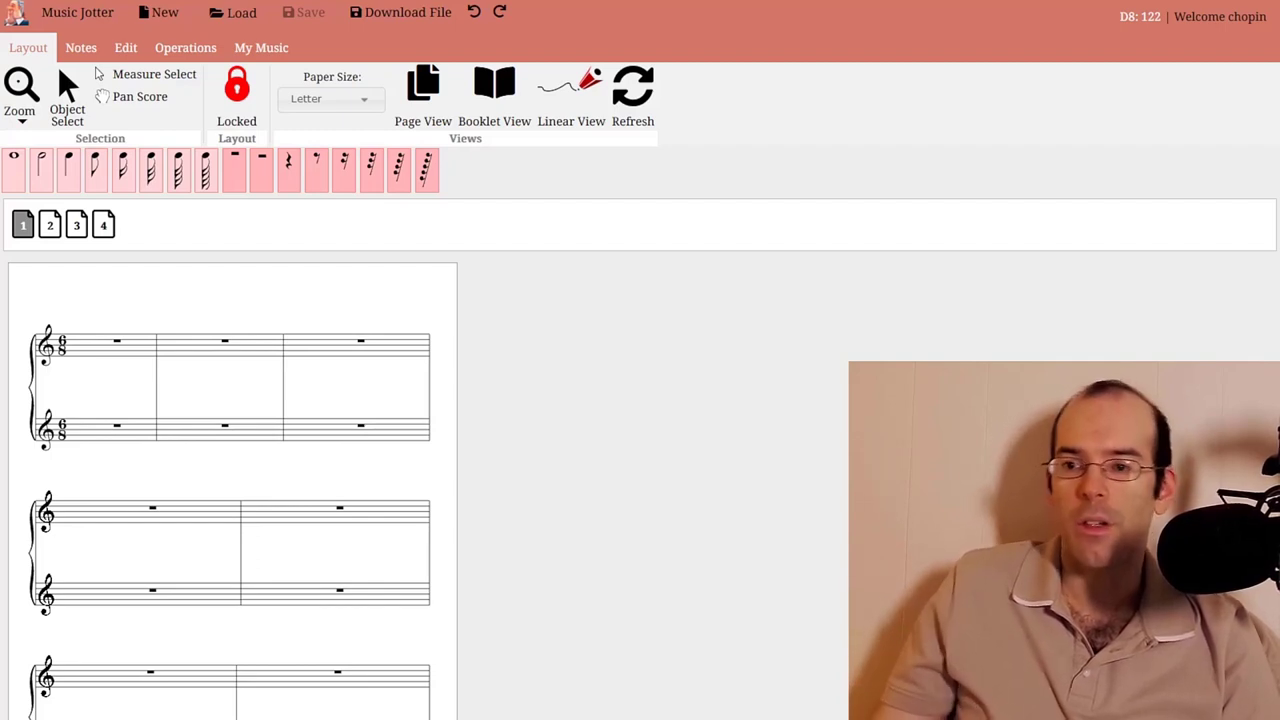
Enter notes in the first system, starting with three descending eighth notes in the upper staff's first measure, and save the score
{"action": "left_click", "coordinate": [95, 168]}
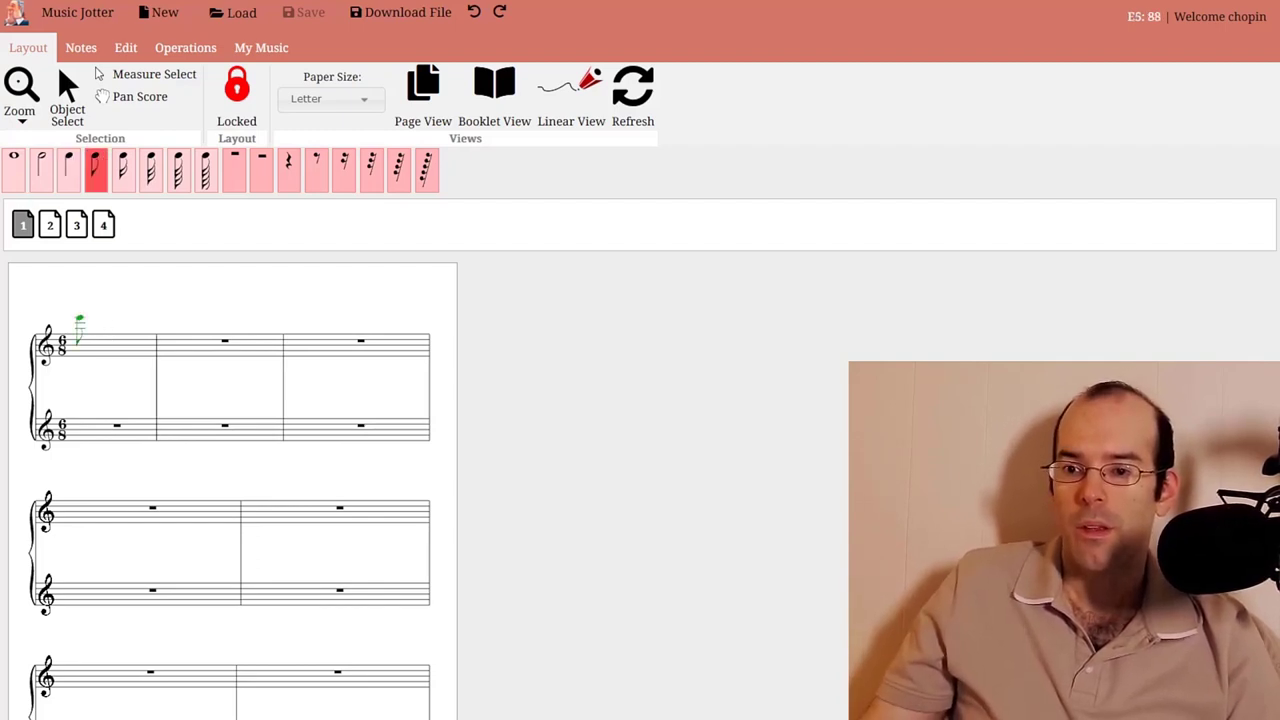
{"action": "left_click", "coordinate": [80, 322]}
{"action": "left_click", "coordinate": [102, 333]}
{"action": "left_click", "coordinate": [125, 341]}
{"action": "left_click", "coordinate": [213, 275]}
{"action": "left_click", "coordinate": [314, 11]}
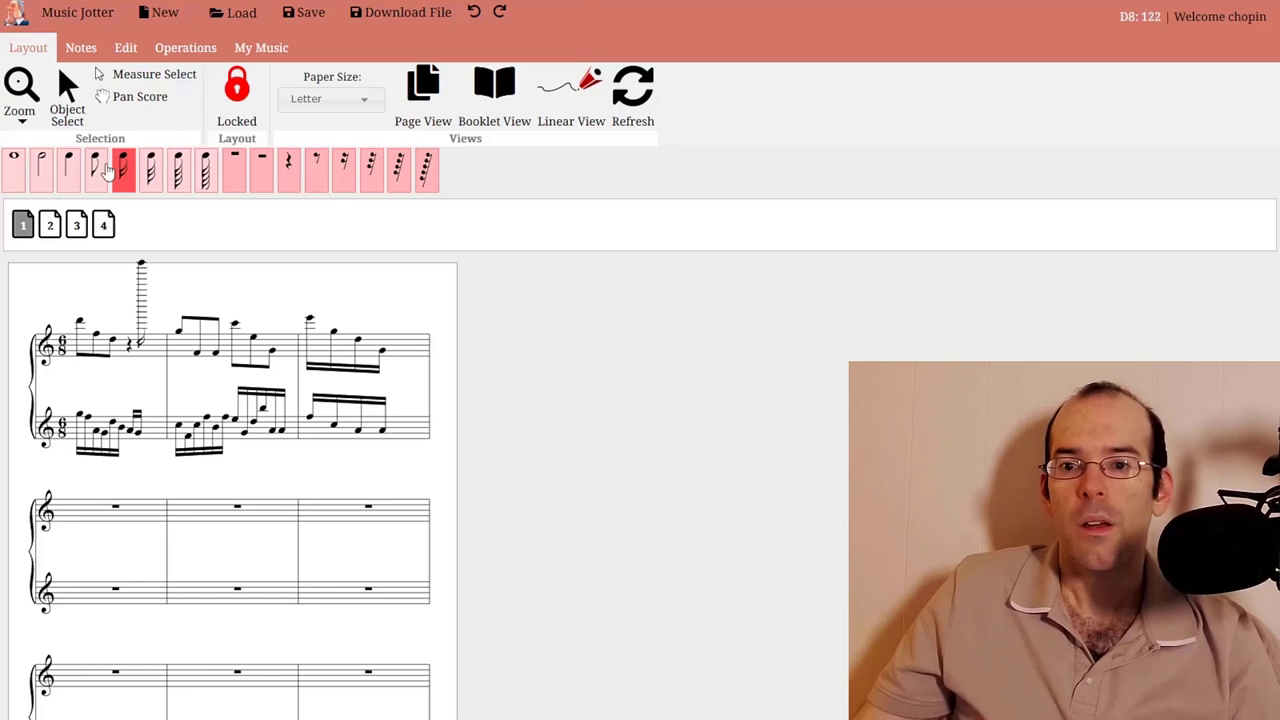
Reload the page and confirm leaving it without saving the latest changes
{"action": "key", "text": "F5"}
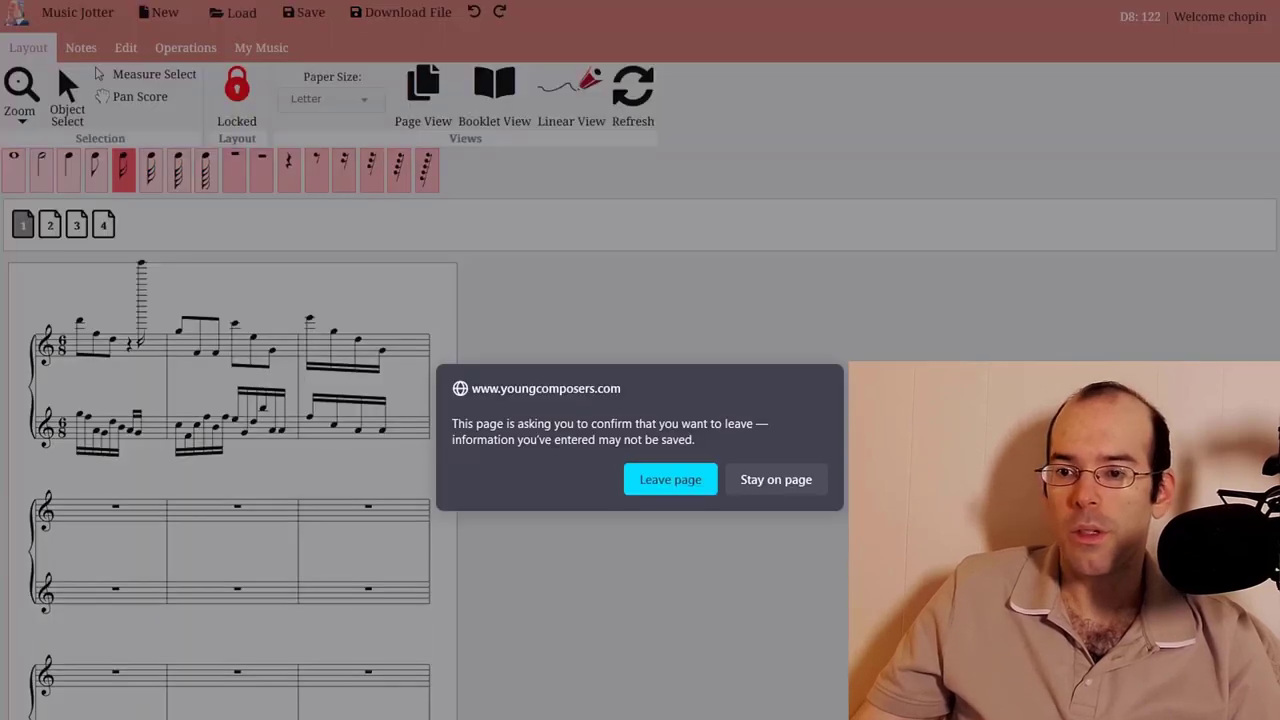
{"action": "left_click", "coordinate": [677, 481]}
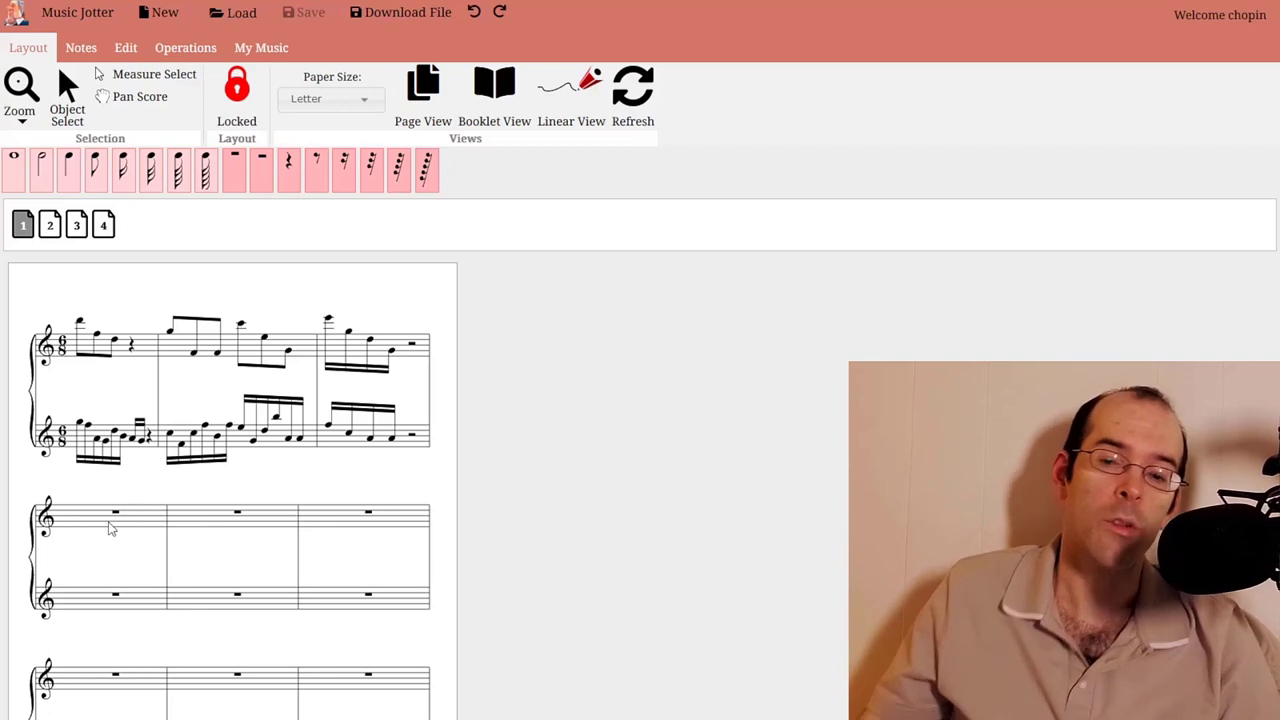
Enter a run of sixteenth notes in the first measure of the second system's upper staff
{"action": "left_click", "coordinate": [122, 170]}
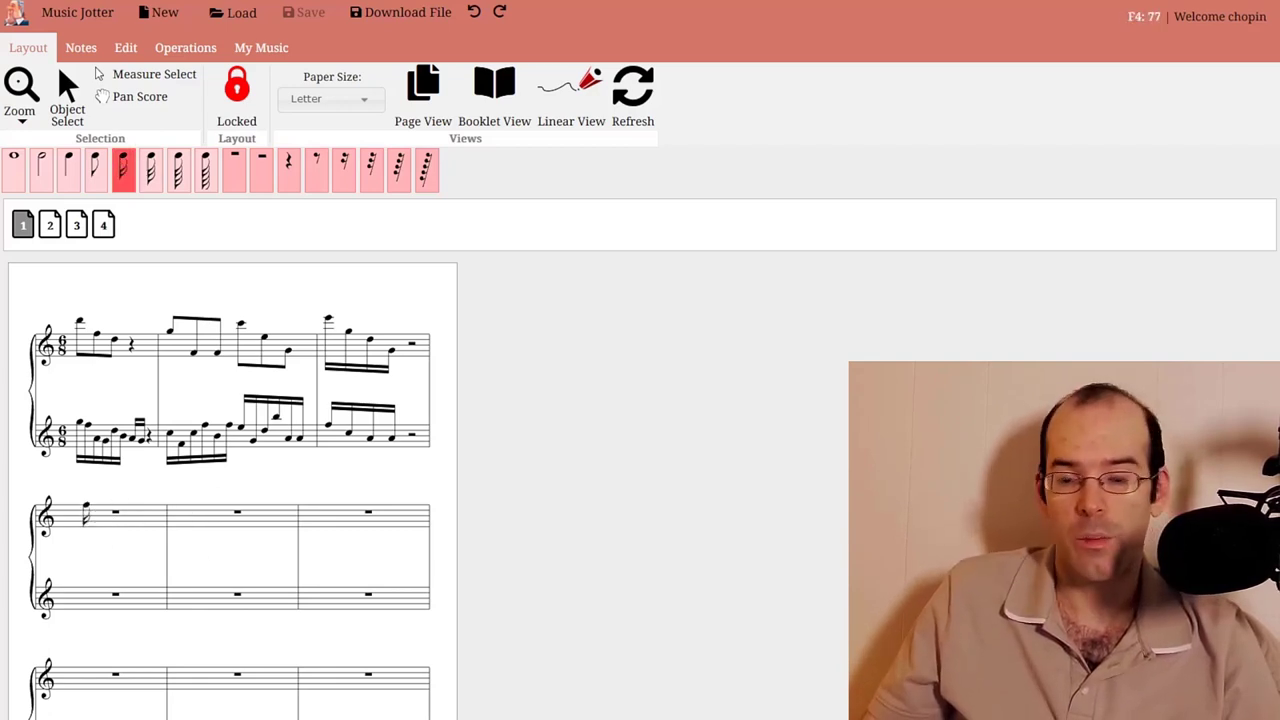
{"action": "left_click", "coordinate": [91, 518]}
{"action": "left_click", "coordinate": [105, 505]}
{"action": "left_click", "coordinate": [134, 507]}
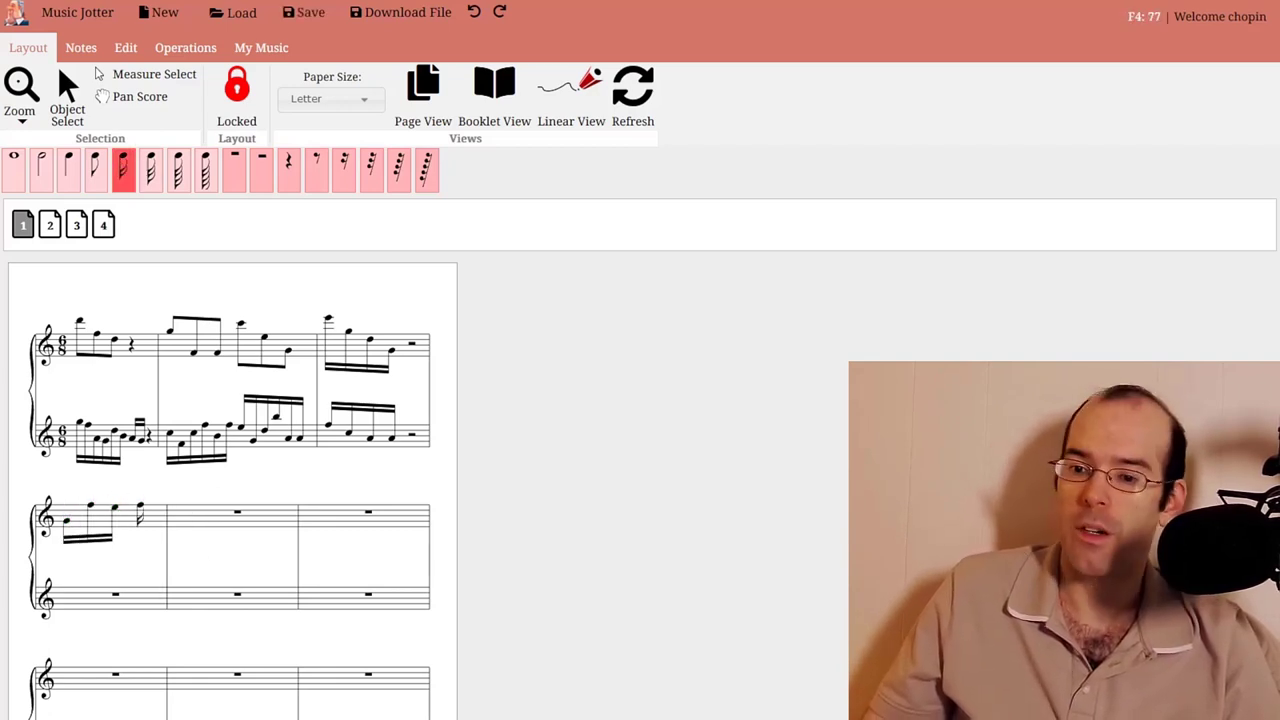
{"action": "left_click", "coordinate": [160, 502]}
{"action": "left_click", "coordinate": [158, 496]}
{"action": "left_click", "coordinate": [158, 508]}
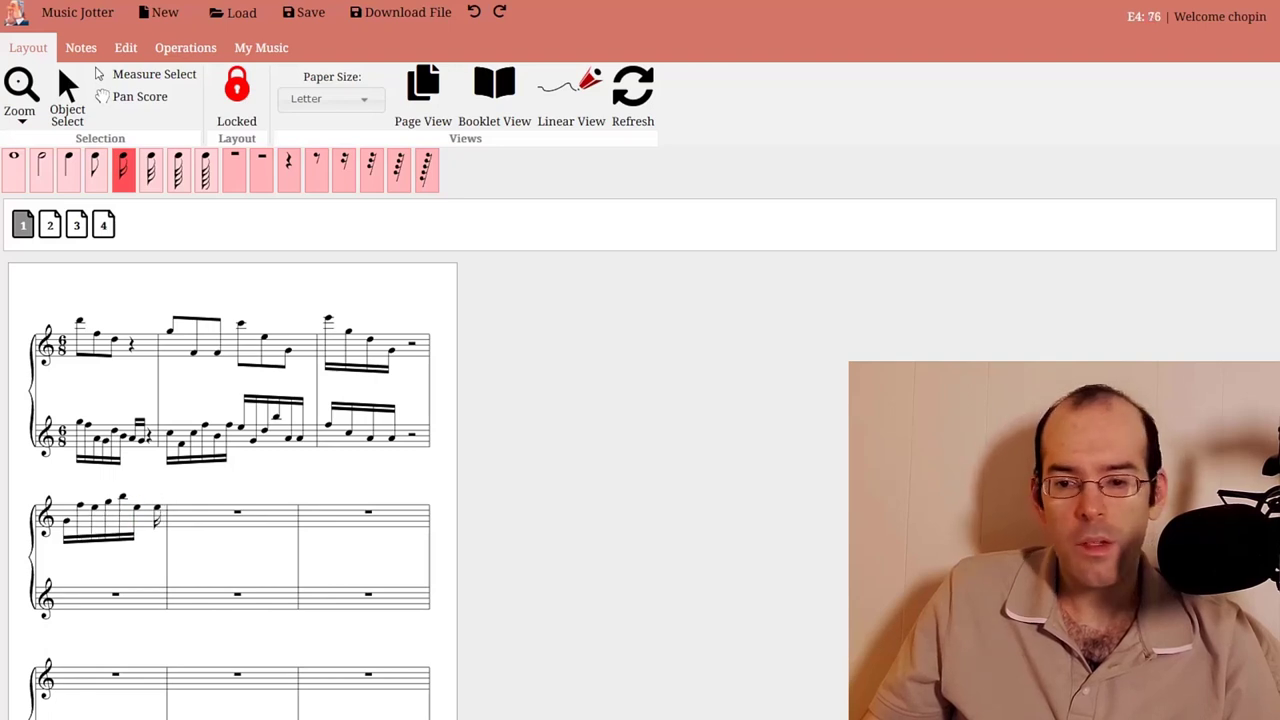
{"action": "left_click", "coordinate": [158, 512]}
{"action": "left_click", "coordinate": [158, 520]}
{"action": "left_click", "coordinate": [160, 522]}
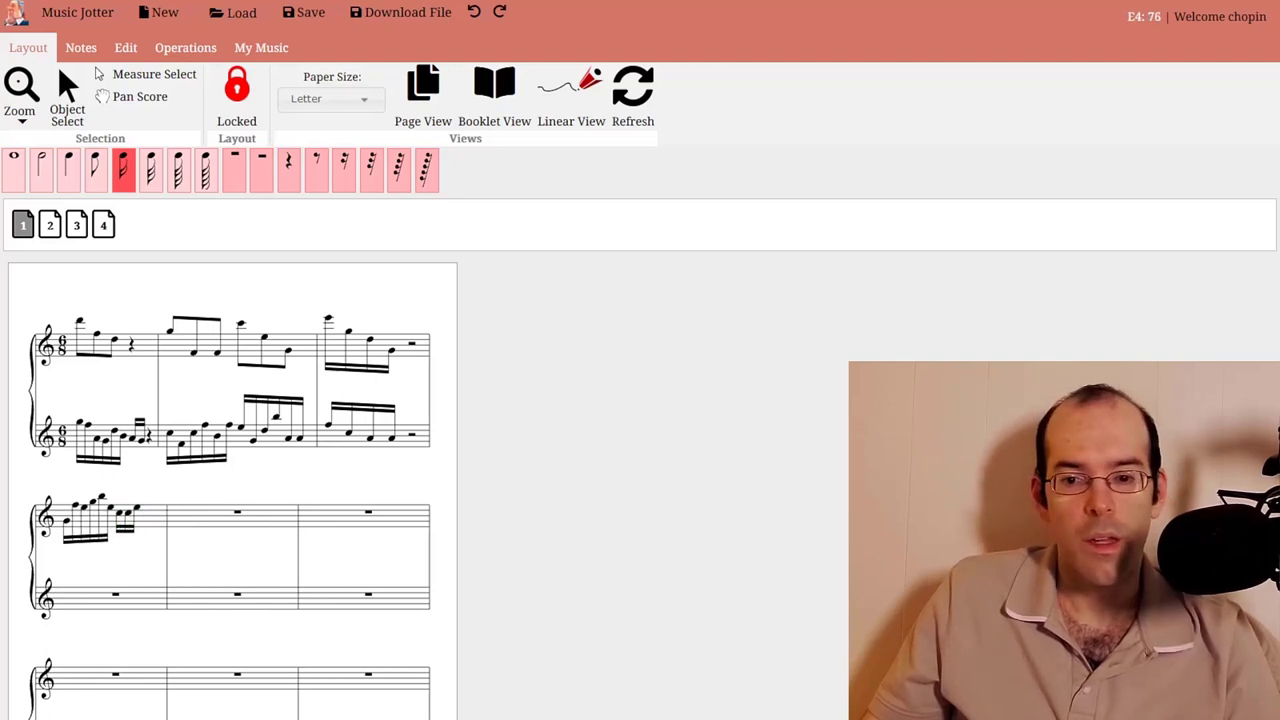
{"action": "left_click", "coordinate": [165, 528]}
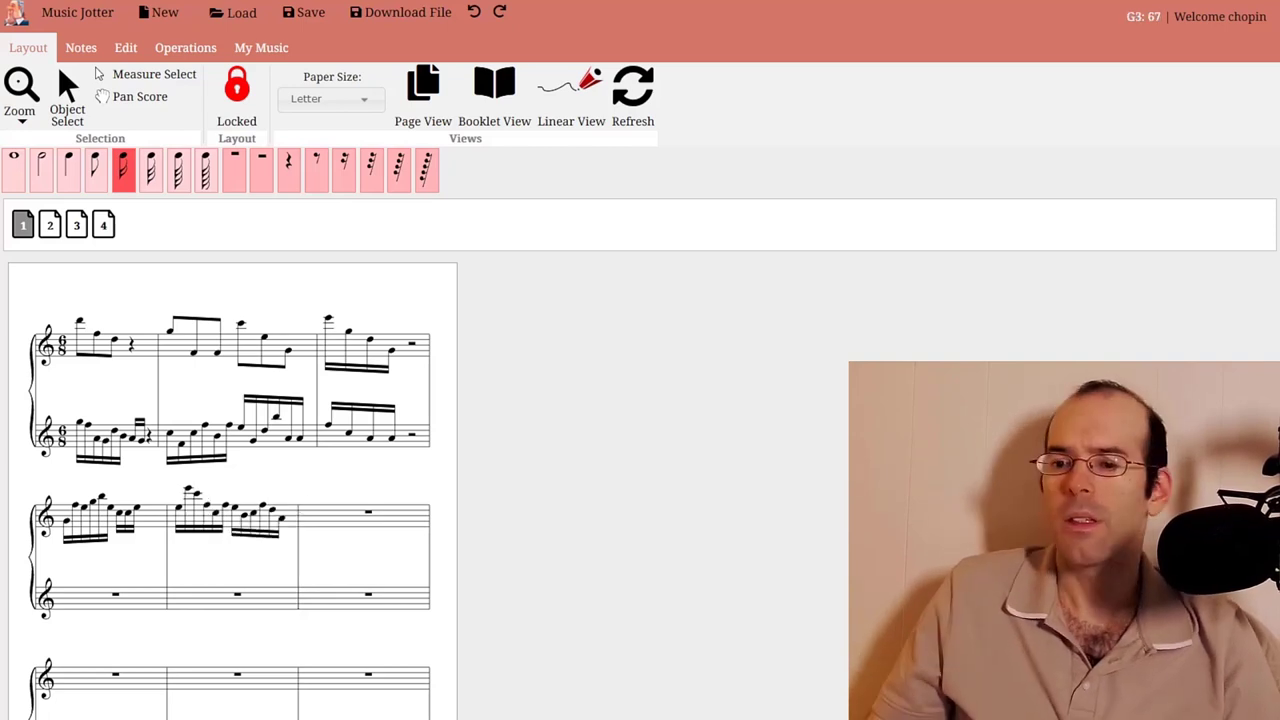
Enter a run of sixteenth notes in the third measure of the second system's upper staff
{"action": "left_click", "coordinate": [348, 488]}
{"action": "left_click", "coordinate": [335, 499]}
{"action": "left_click", "coordinate": [356, 499]}
{"action": "left_click", "coordinate": [394, 505]}
{"action": "left_click", "coordinate": [406, 493]}
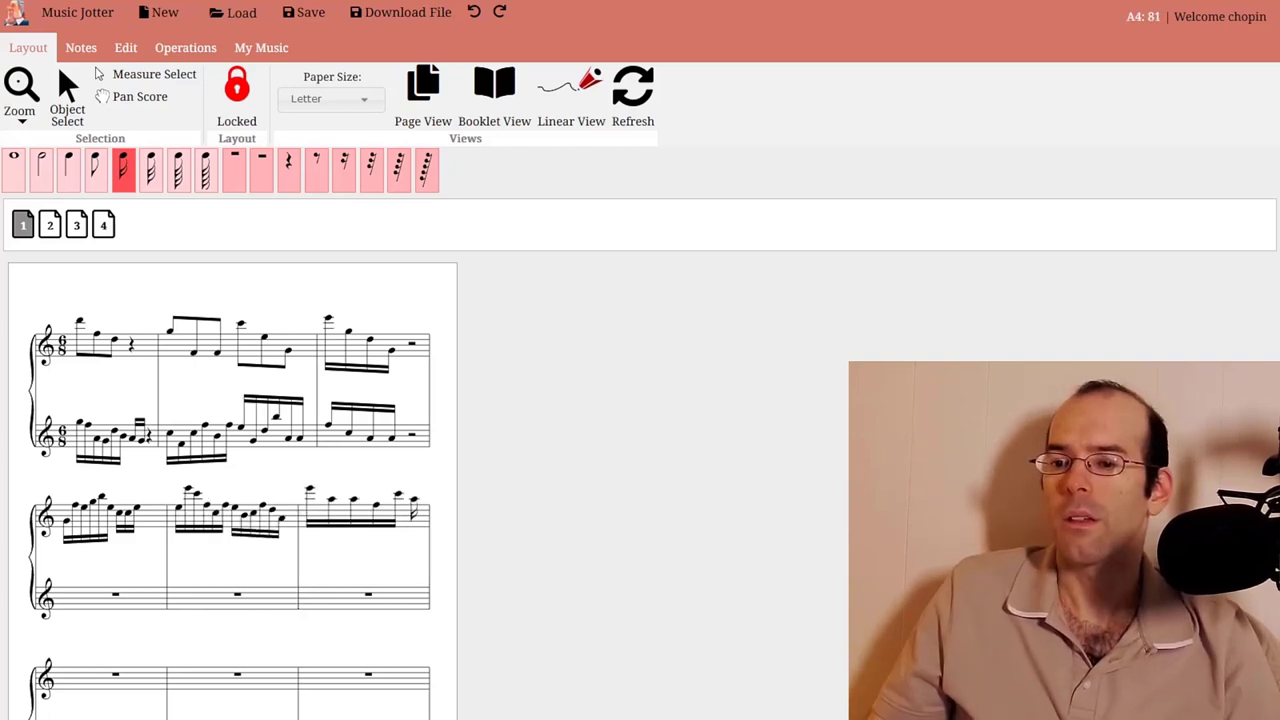
{"action": "left_click", "coordinate": [415, 507]}
{"action": "left_click", "coordinate": [418, 515]}
{"action": "left_click", "coordinate": [422, 526]}
{"action": "left_click", "coordinate": [425, 515]}
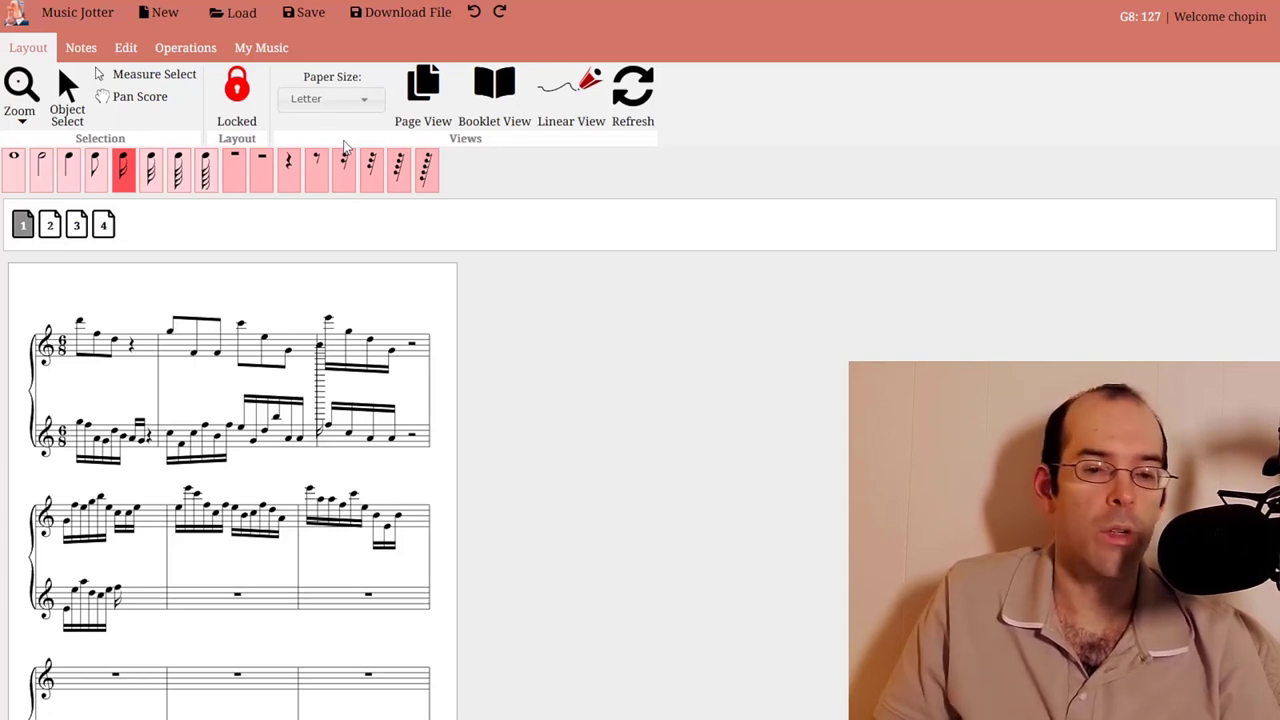
Add more sixteenth notes at the end of the first measure of the second system's lower staff
{"action": "left_click", "coordinate": [128, 597]}
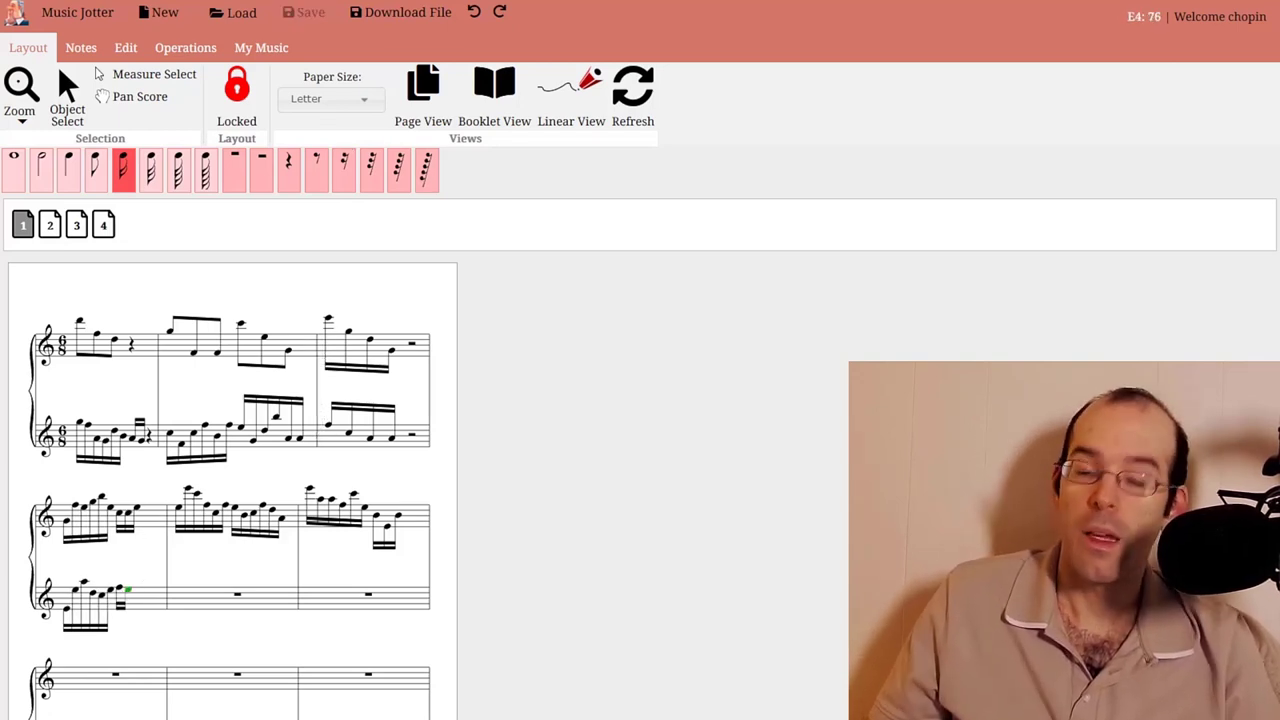
{"action": "left_click", "coordinate": [168, 581]}
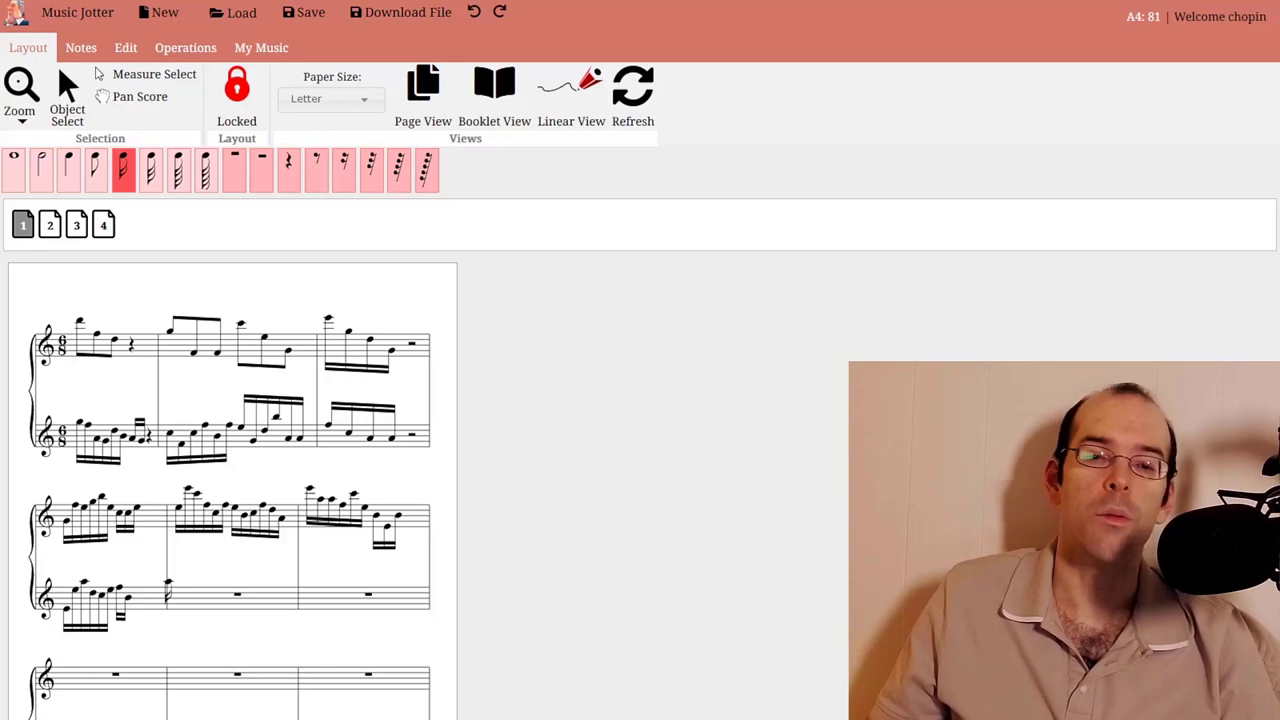
{"action": "left_click", "coordinate": [149, 578]}
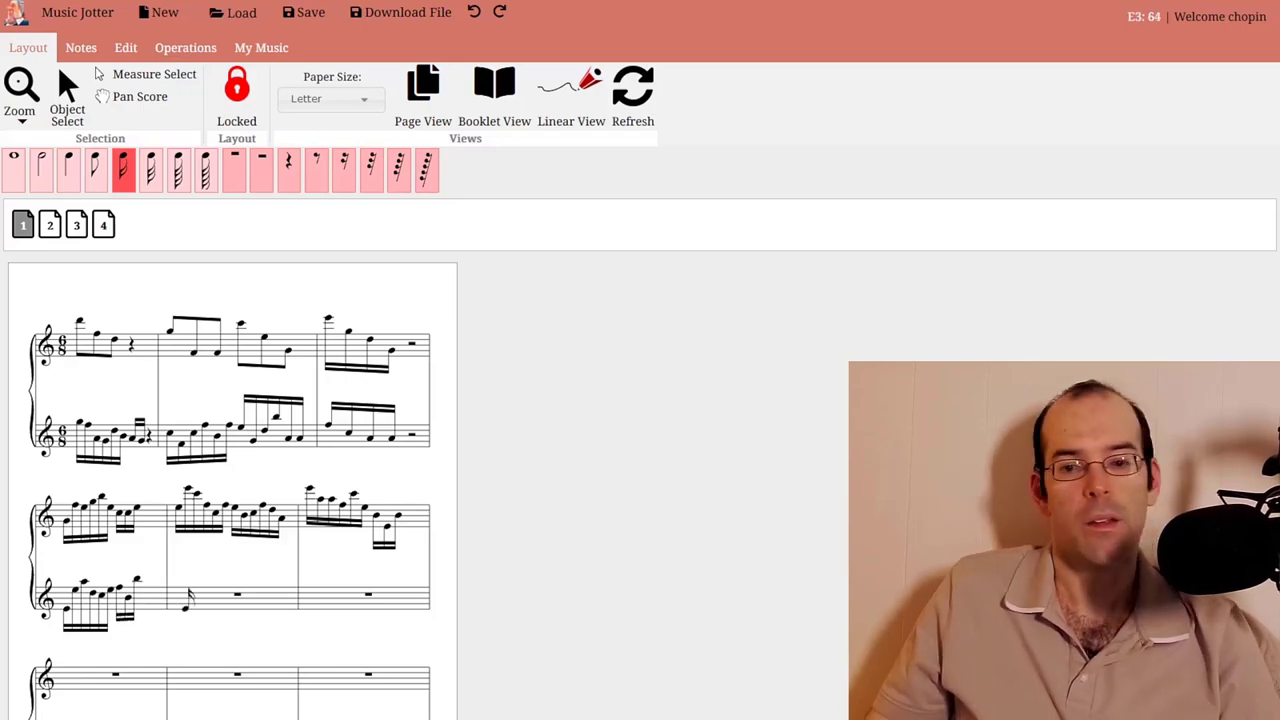